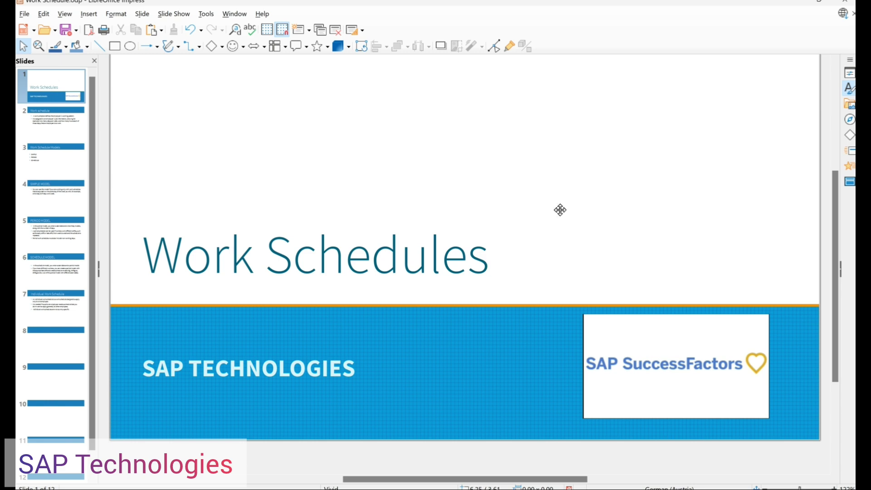
# Step: Read the slides covering the work schedule definition, the work schedule models and the simple model
pyautogui.click(69, 130)
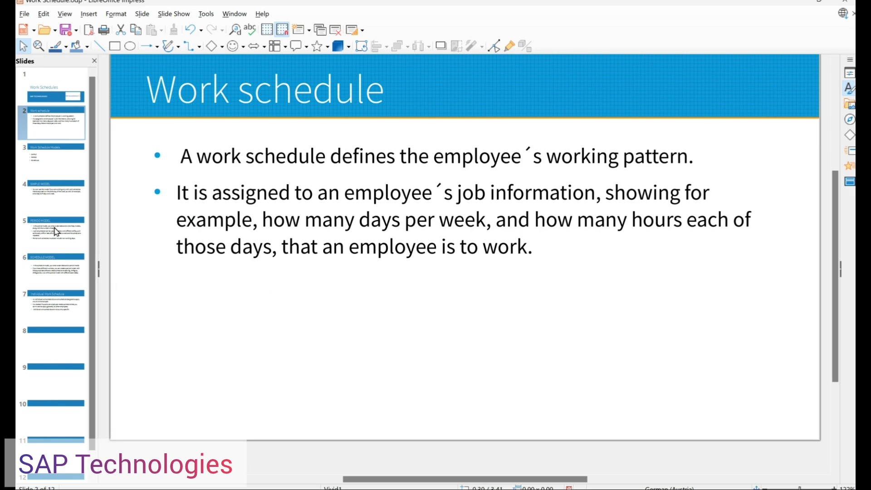
pyautogui.click(54, 165)
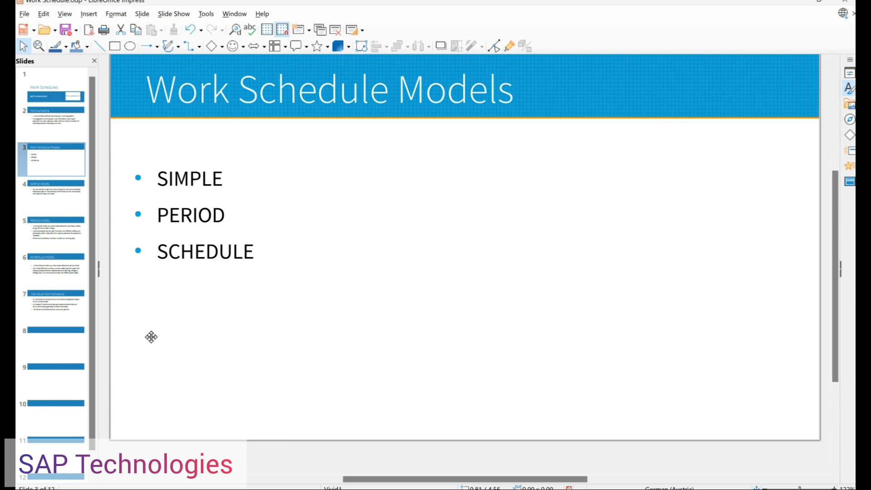
pyautogui.click(47, 202)
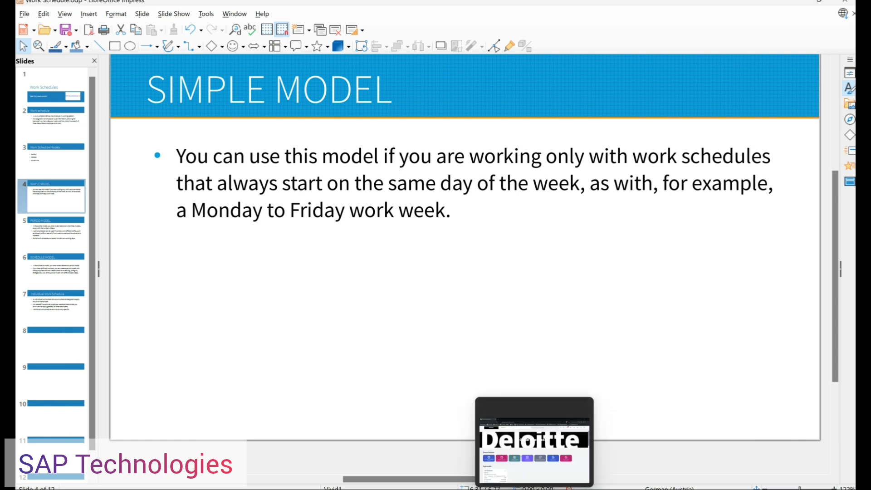
# Step: Switch to SuccessFactors in the browser and open Manage Time Off Structures through the action search
pyautogui.click(469, 488)
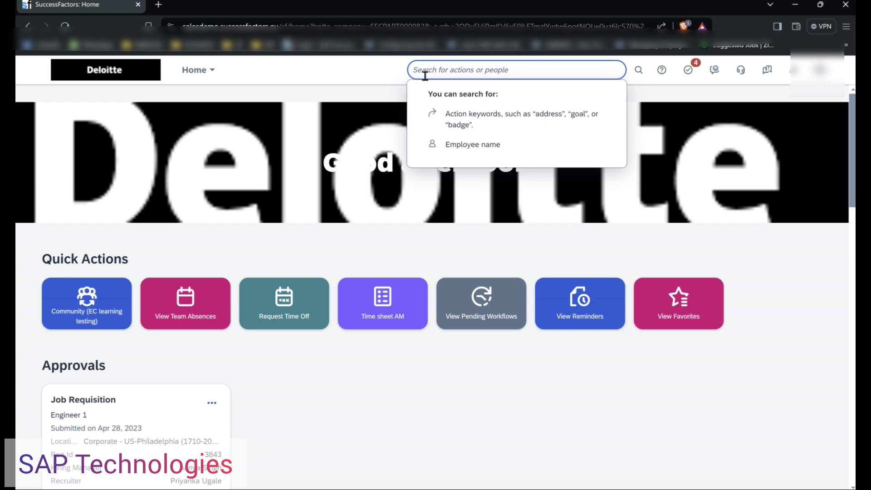
pyautogui.write('MANAGE')
pyautogui.write(' TILM')
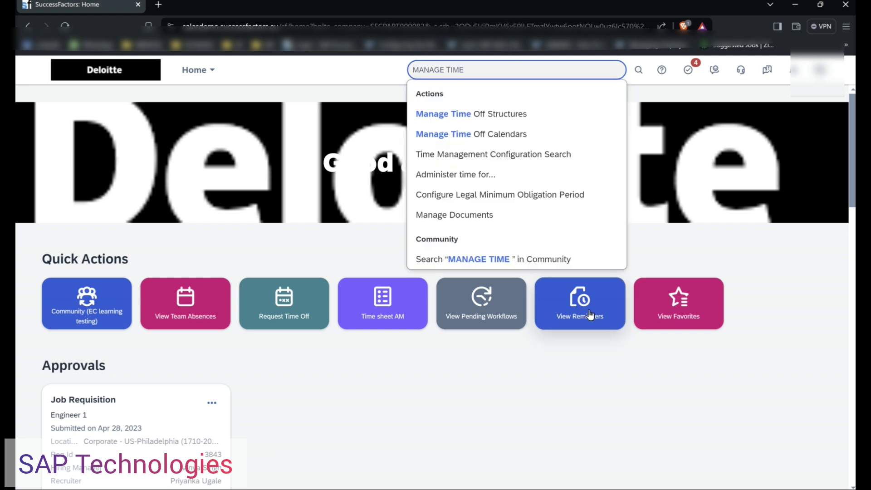
pyautogui.click(454, 119)
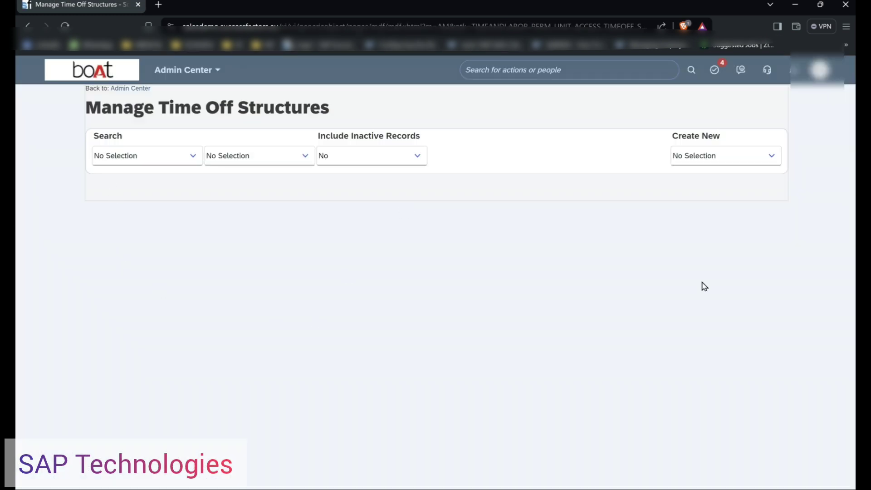
# Step: Start creating a new Work Schedule record in Manage Time Off Structures
pyautogui.click(771, 158)
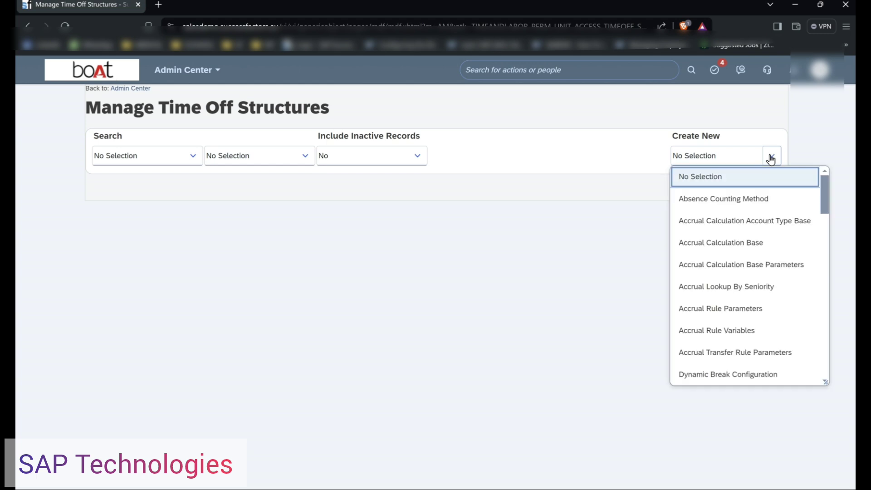
pyautogui.write('WORKS C')
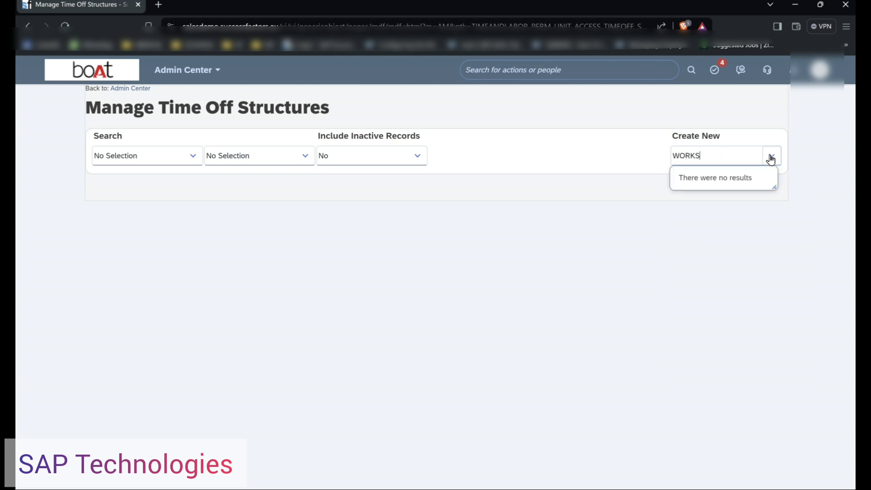
pyautogui.press('BackSpace')
pyautogui.write('SCHE')
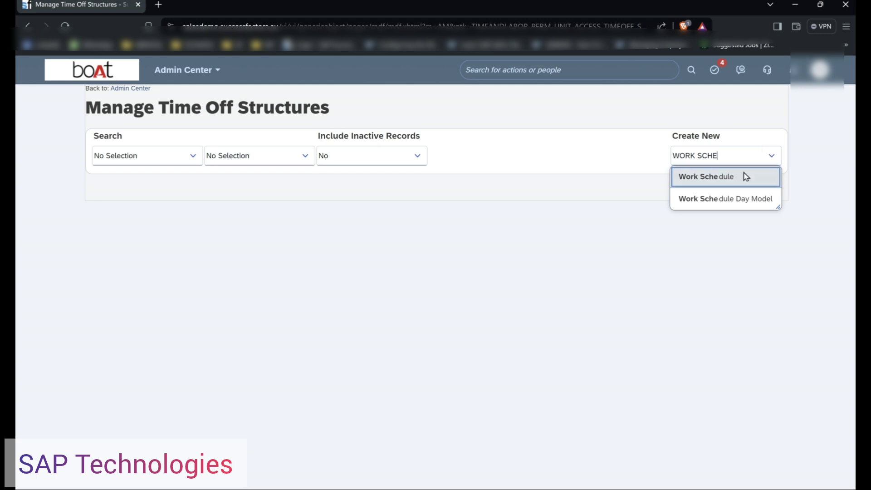
pyautogui.click(744, 177)
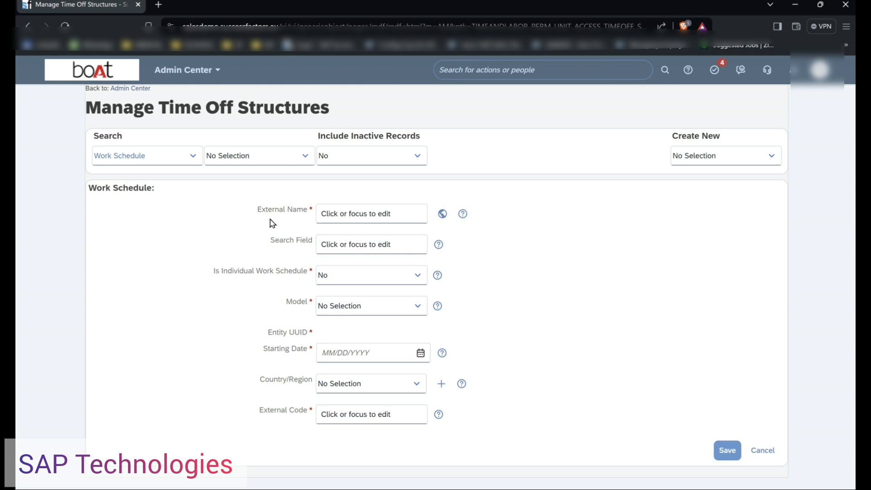
# Step: Enter SimpleWS as the external name of the work schedule
pyautogui.click(342, 214)
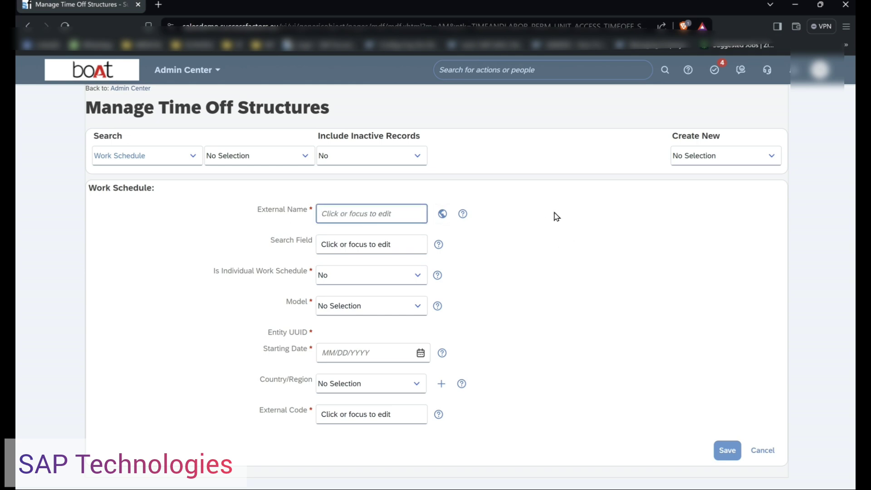
pyautogui.write('S')
pyautogui.press('capslock')
pyautogui.write('impleWS')
pyautogui.click(228, 285)
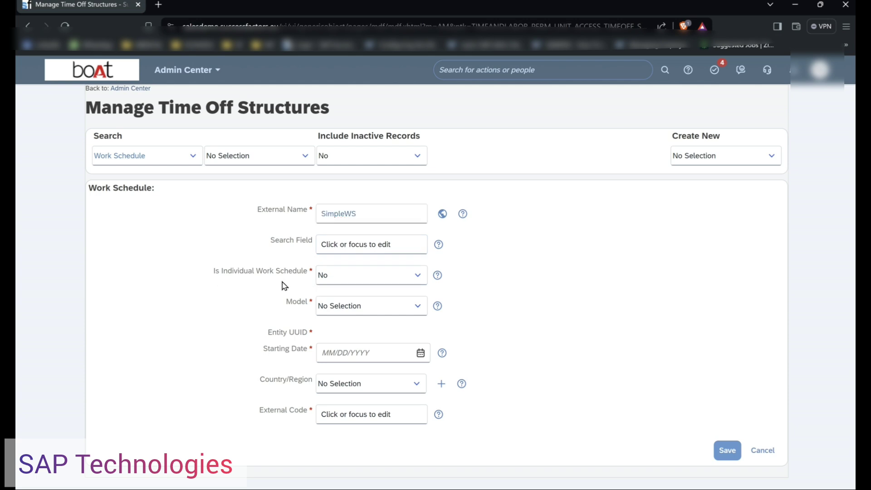
# Step: Keep Is Individual Work Schedule at No and set the work schedule's model to Simple
pyautogui.click(421, 278)
pyautogui.click(363, 297)
pyautogui.click(212, 301)
pyautogui.click(418, 311)
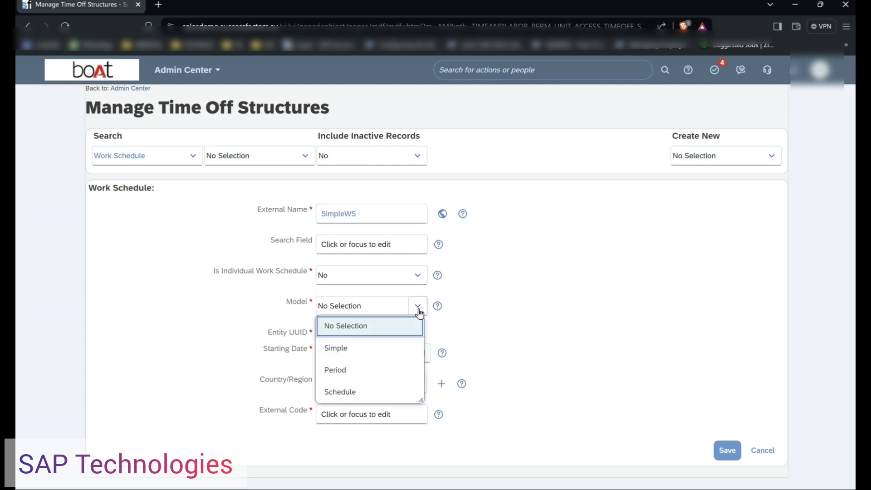
pyautogui.click(362, 349)
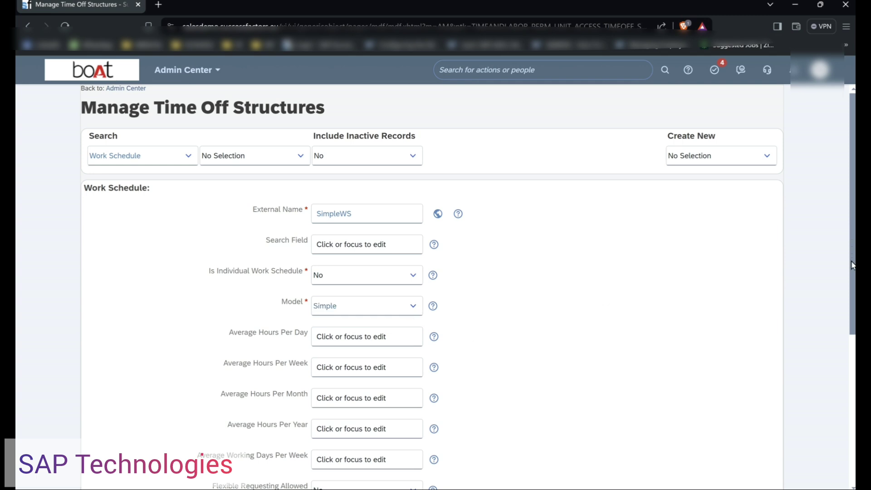
# Step: Set the average hours per day to 8 and the average hours per week to 40
pyautogui.scroll(-1, 851, 273)
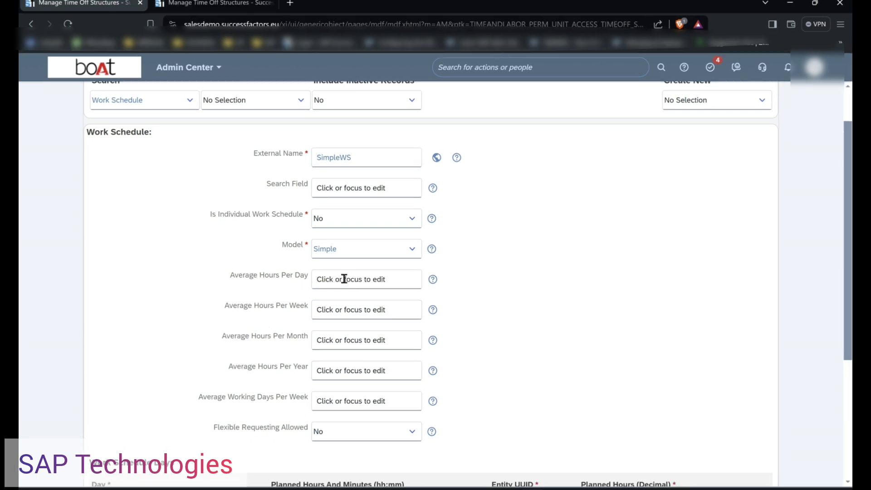
pyautogui.click(351, 283)
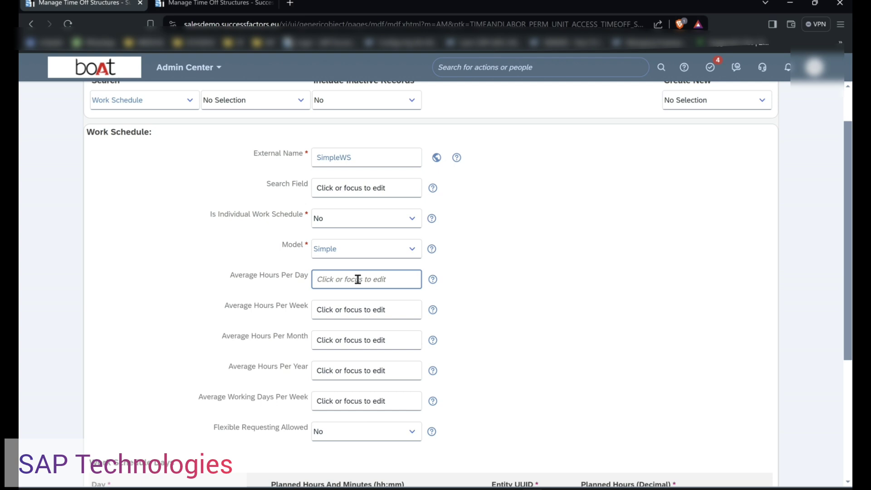
pyautogui.write('8')
pyautogui.click(353, 314)
pyautogui.write('4')
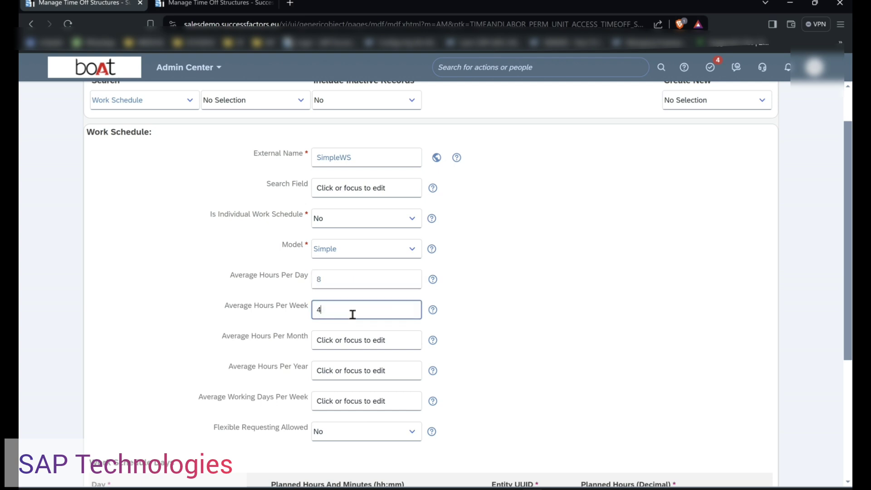
pyautogui.write('0')
# Step: Set the average hours per month to 174, average hours per year to 2080 and average working days per week to 5
pyautogui.click(344, 344)
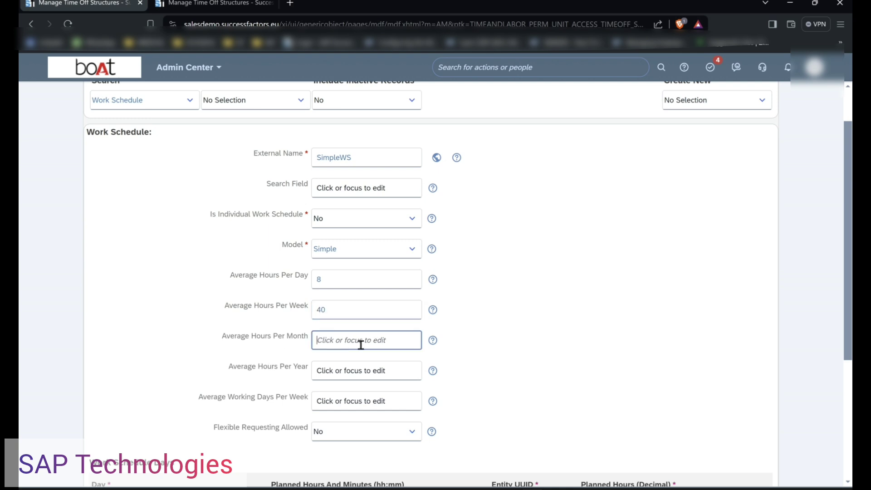
pyautogui.write('174')
pyautogui.click(338, 370)
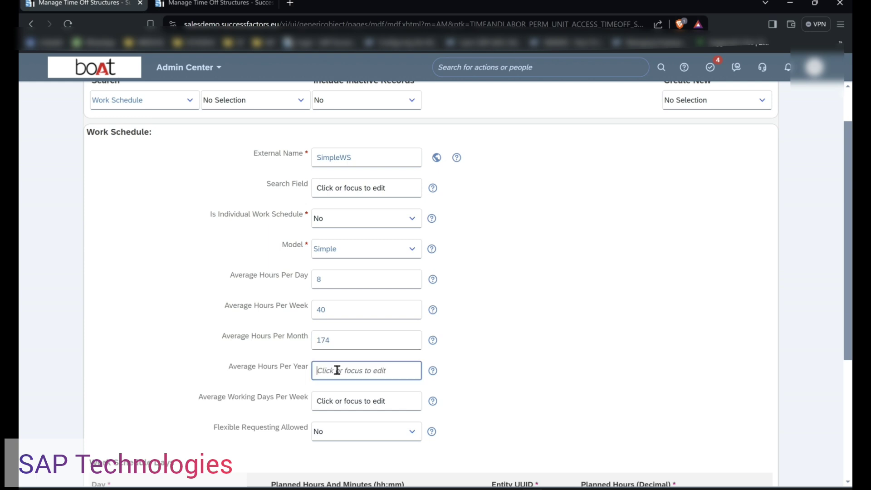
pyautogui.write('2080')
pyautogui.click(335, 404)
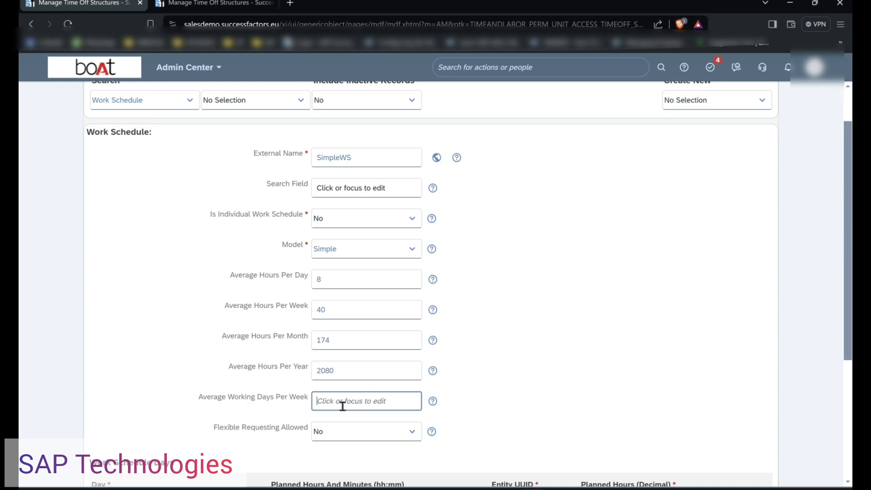
pyautogui.write('5')
pyautogui.click(518, 370)
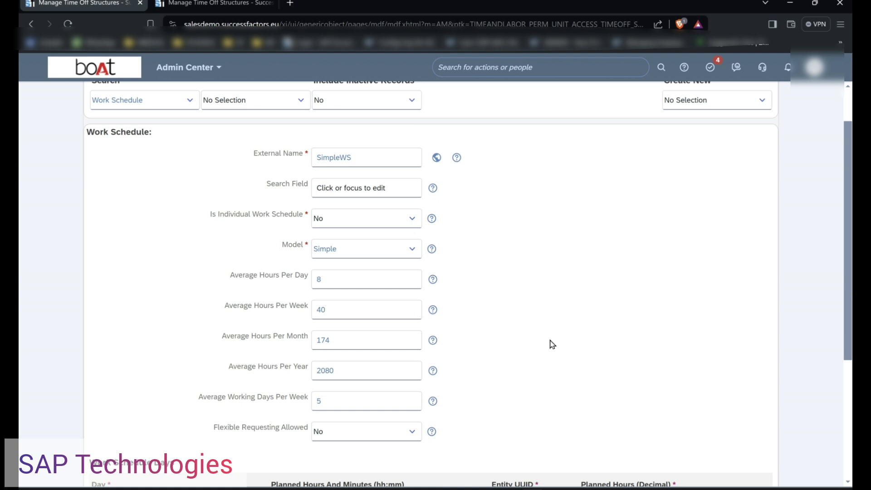
# Step: Add day 1 to the work schedule days with 0 planned hours in decimal
pyautogui.scroll(-4, 570, 307)
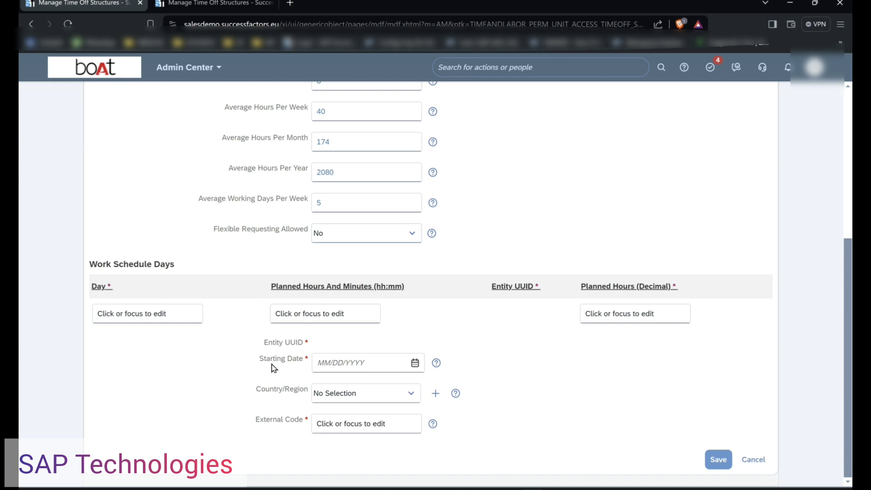
pyautogui.click(168, 315)
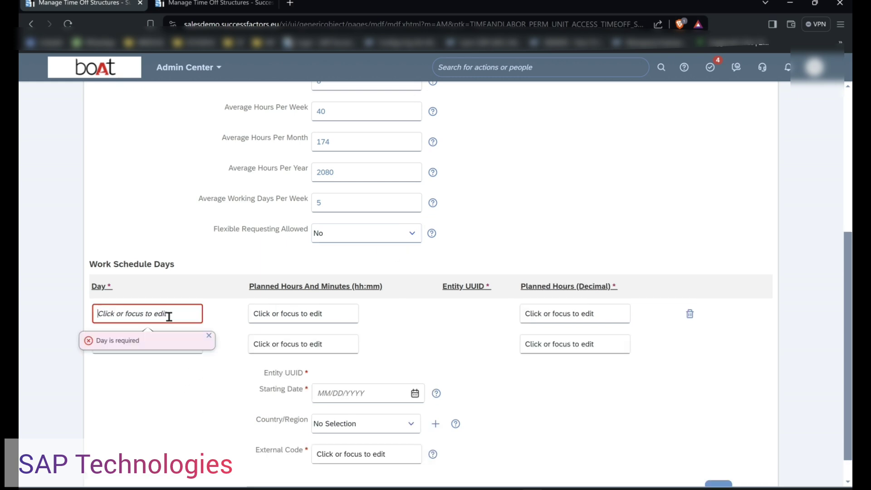
pyautogui.write('1')
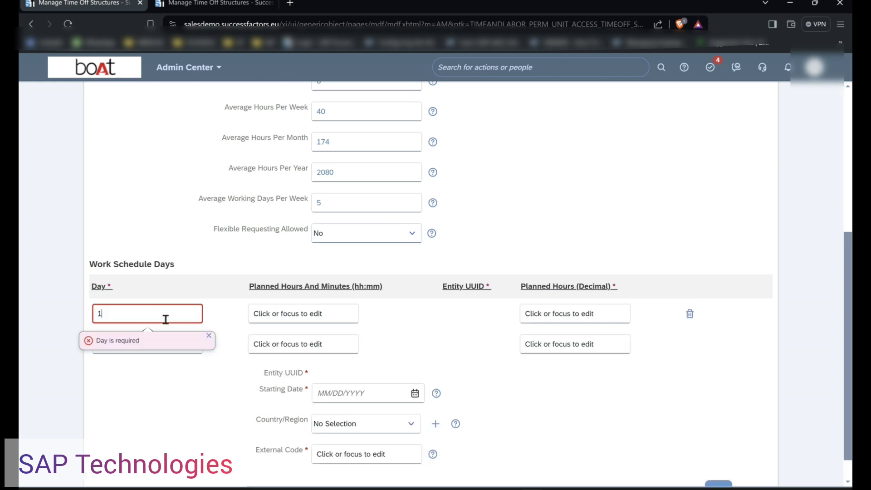
pyautogui.click(569, 316)
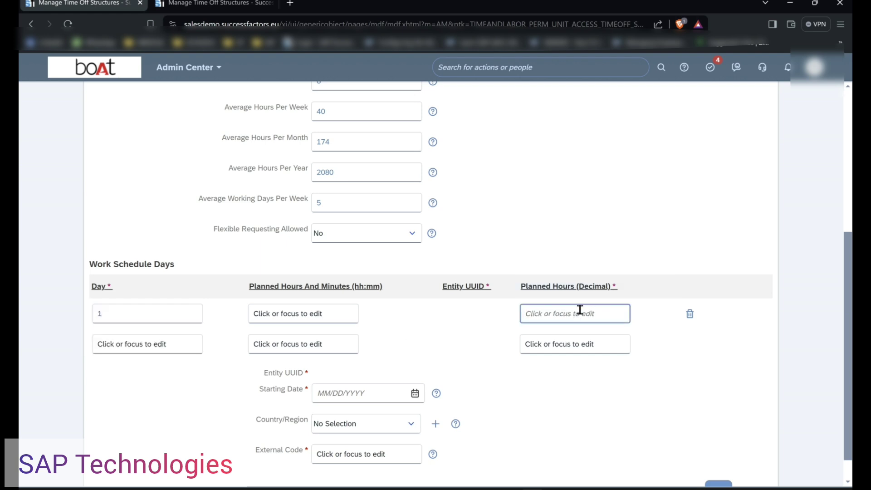
pyautogui.write('0')
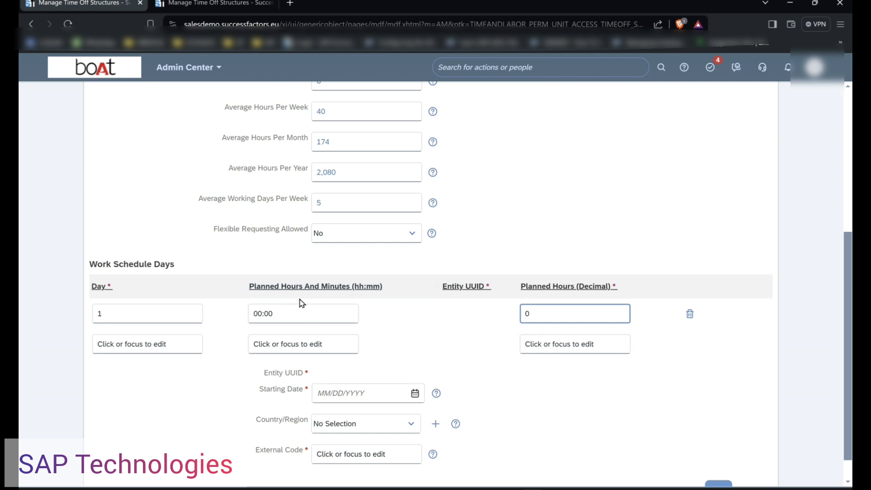
pyautogui.moveTo(281, 314); pyautogui.dragTo(245, 316)
pyautogui.click(428, 316)
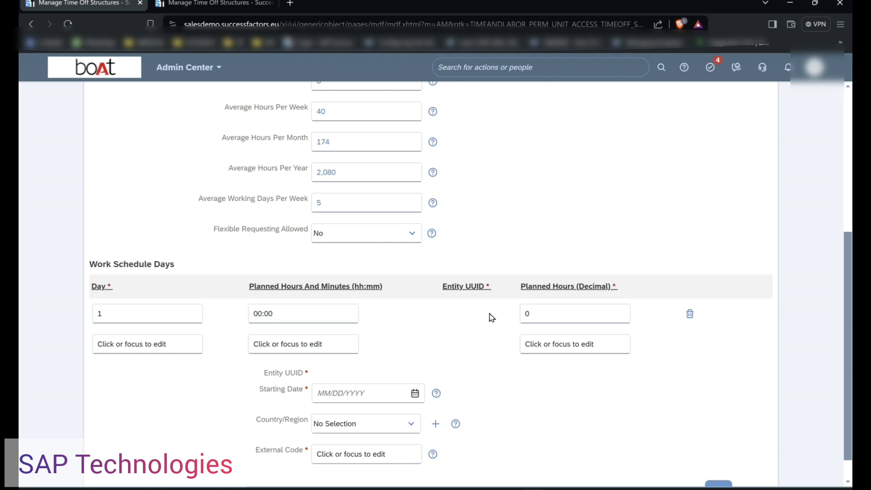
pyautogui.click(549, 319)
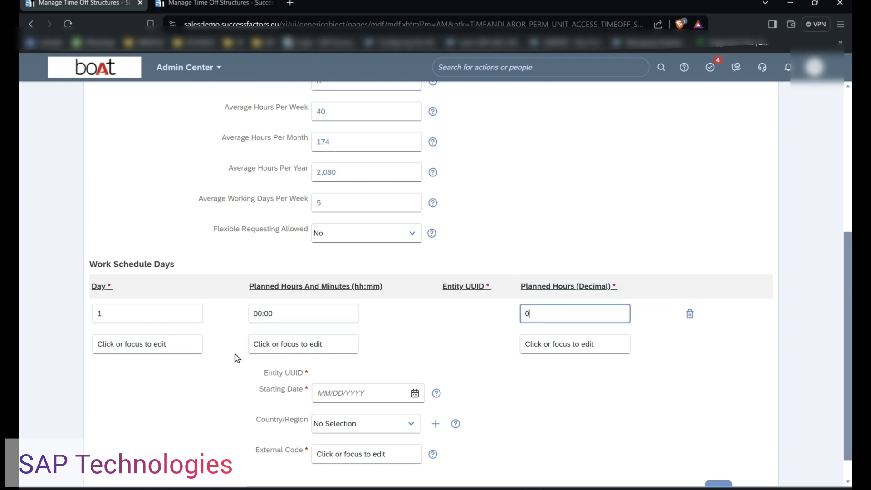
# Step: Add day 2 to the work schedule days with 8 planned hours in decimal
pyautogui.click(164, 344)
pyautogui.write('2')
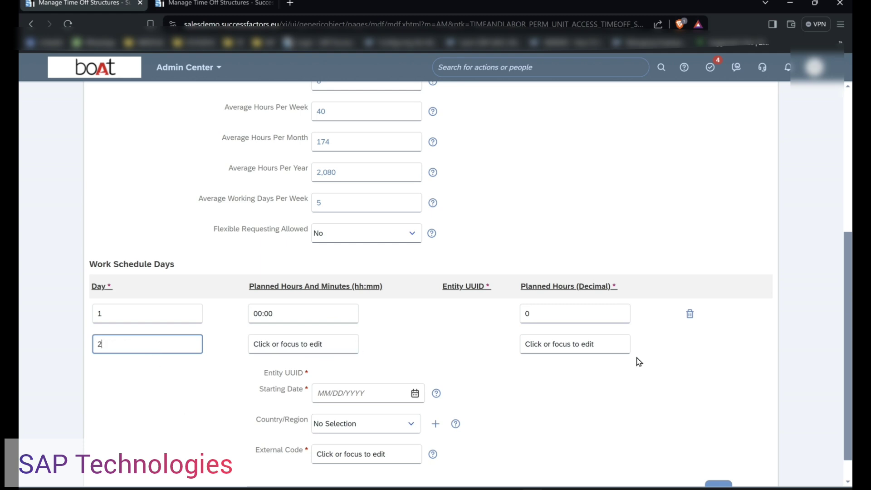
pyautogui.click(576, 345)
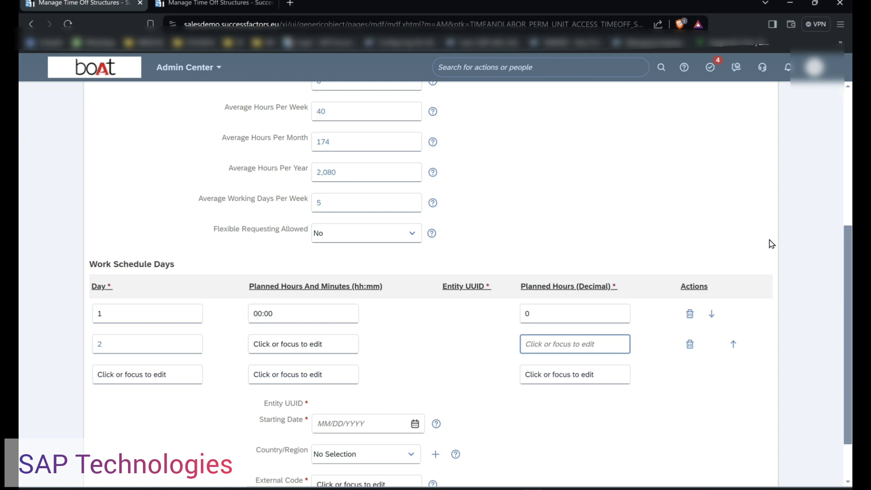
pyautogui.scroll(1, 472, 144)
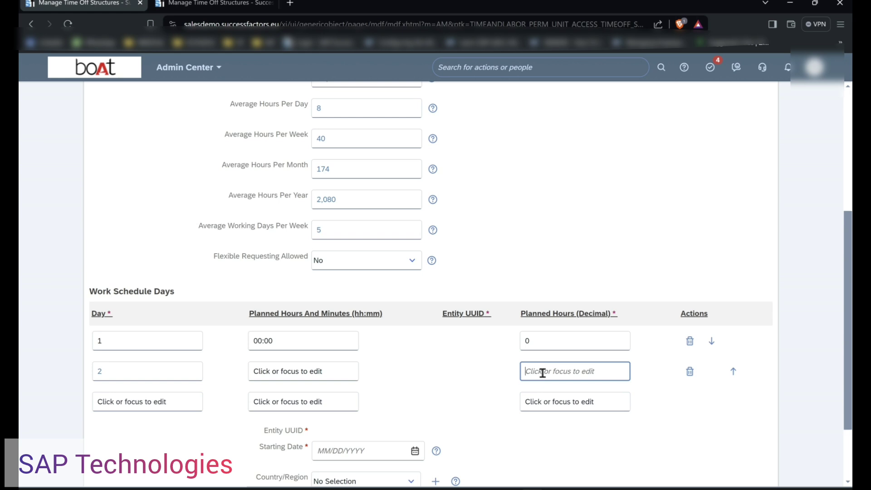
pyautogui.write('8')
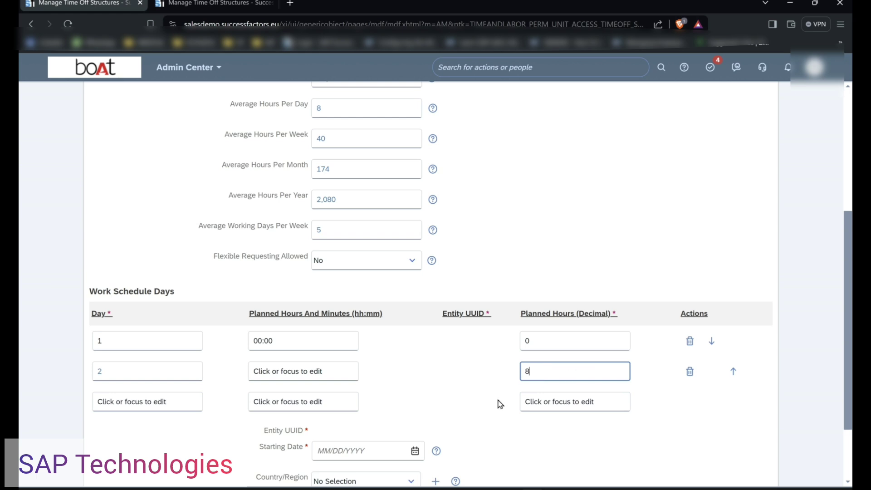
pyautogui.click(422, 387)
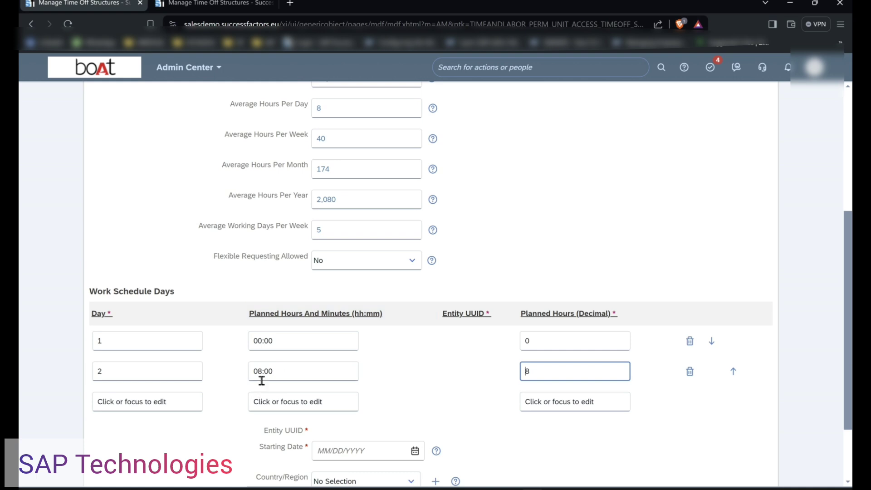
pyautogui.click(276, 373)
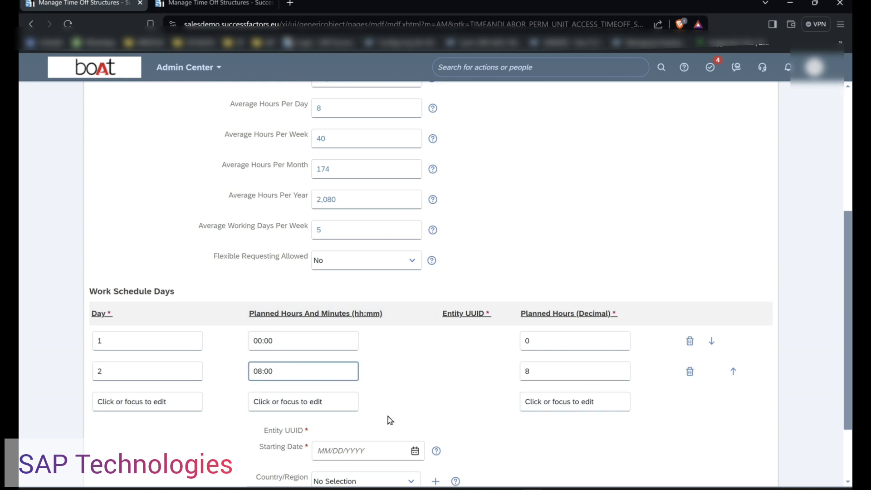
# Step: Add day 3 to the work schedule days with 8 planned hours in decimal
pyautogui.click(146, 402)
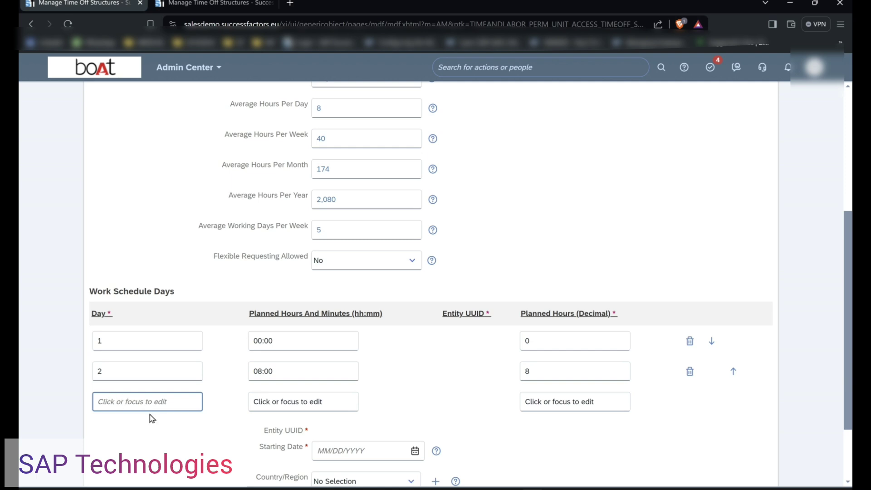
pyautogui.write('3')
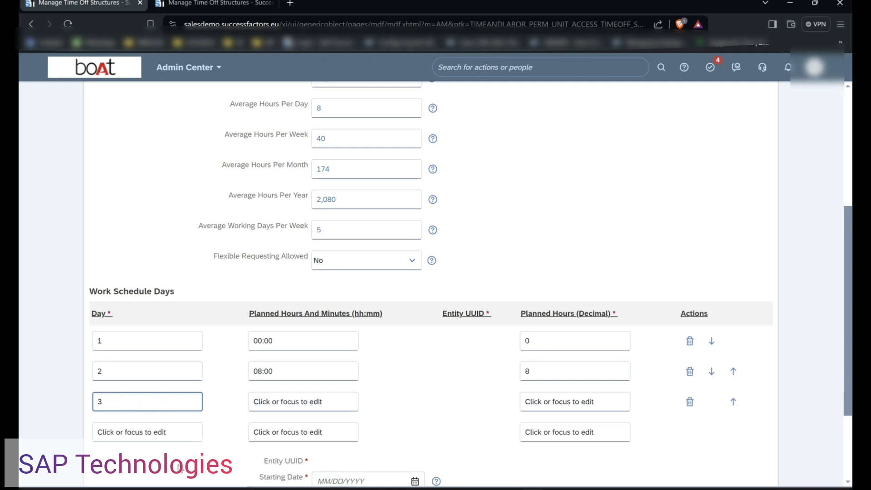
pyautogui.click(587, 407)
pyautogui.write('8')
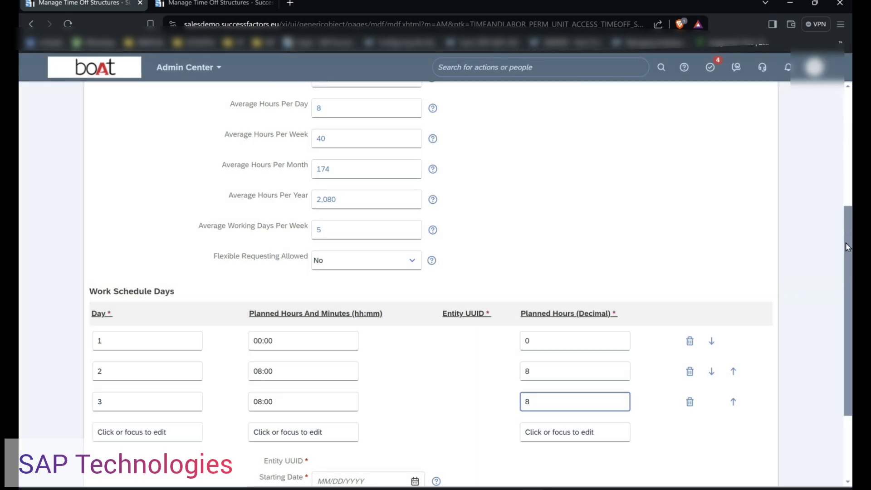
# Step: Add day 4 to the work schedule days with 8 planned hours in decimal
pyautogui.moveTo(849, 245); pyautogui.dragTo(850, 312)
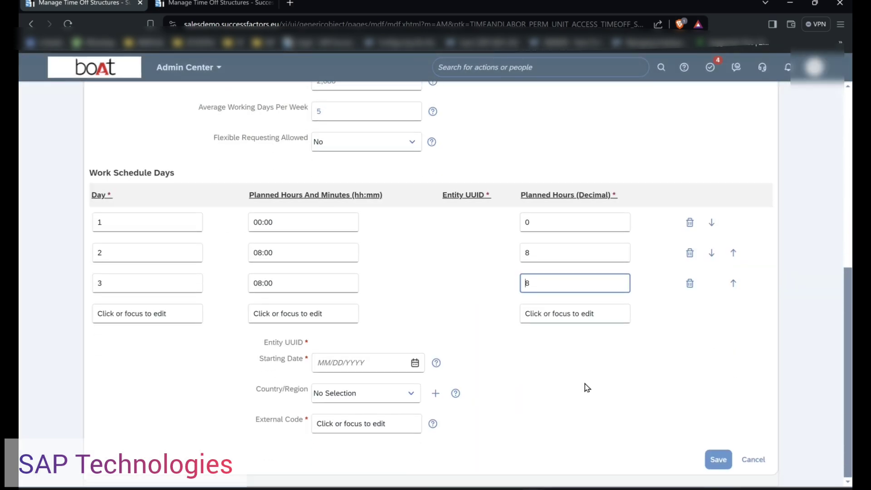
pyautogui.click(146, 319)
pyautogui.write('4')
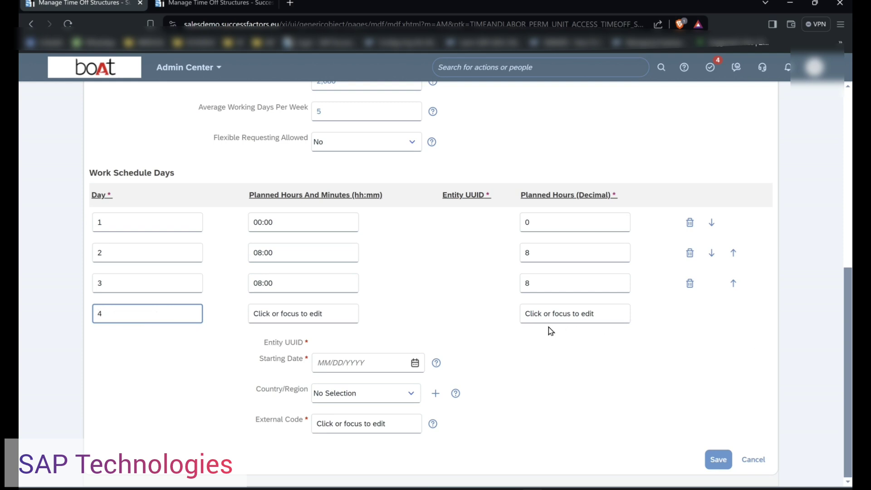
pyautogui.click(554, 313)
pyautogui.write('8')
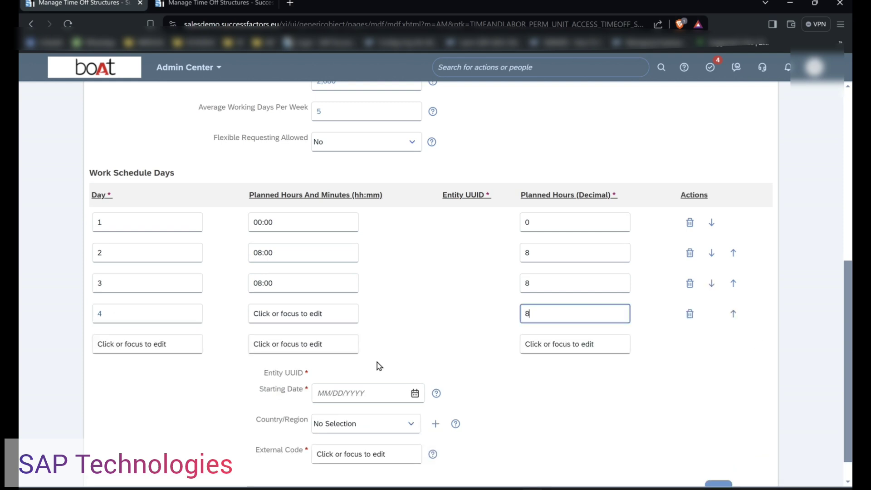
# Step: Add day 5 to the work schedule days with 8 planned hours in decimal
pyautogui.click(174, 344)
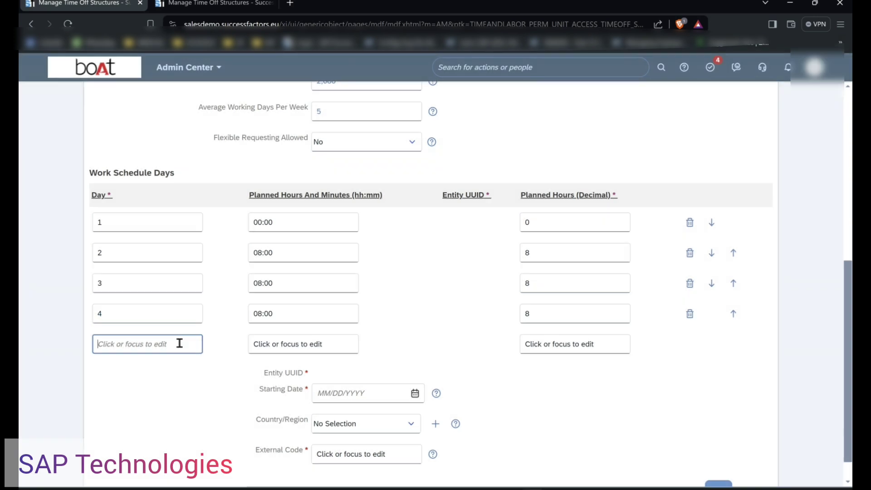
pyautogui.click(175, 345)
pyautogui.write('5')
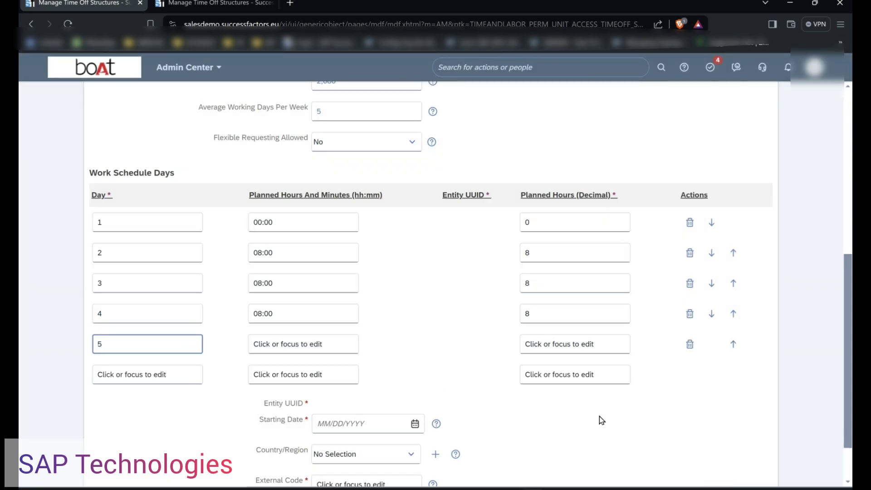
pyautogui.click(551, 345)
pyautogui.write('8')
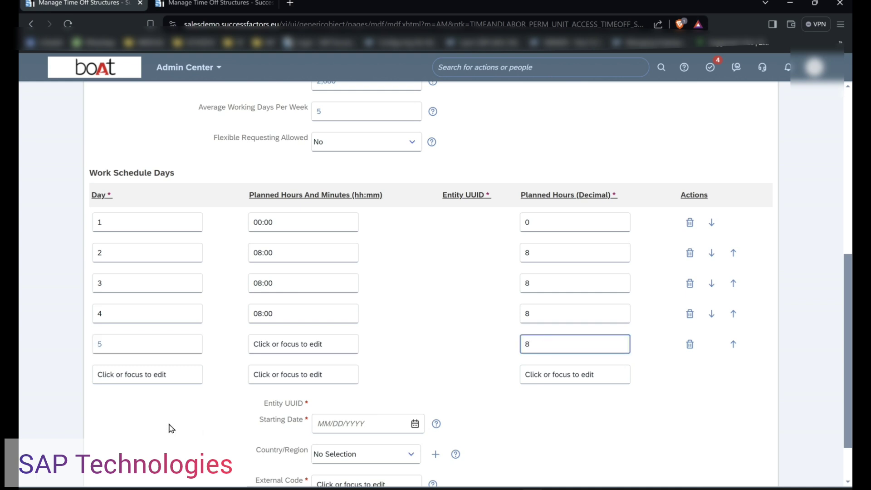
# Step: Add day 6 to the work schedule days with 8 planned hours in decimal
pyautogui.click(173, 374)
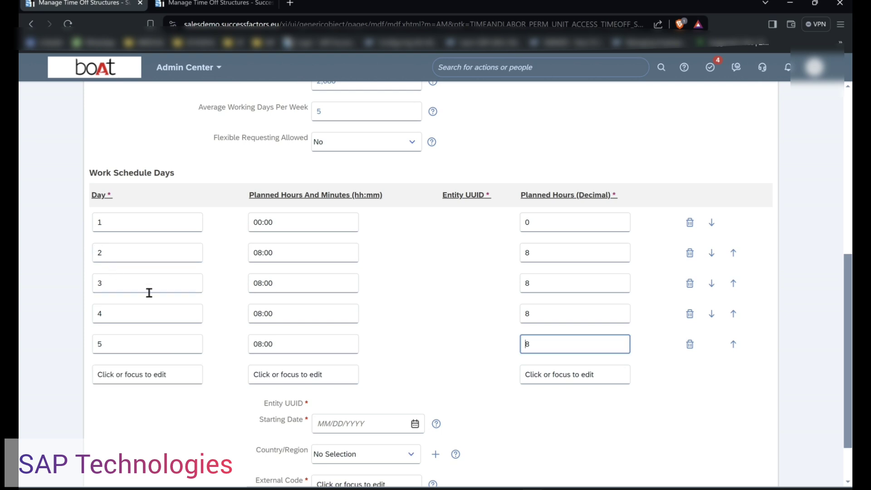
pyautogui.click(146, 374)
pyautogui.write('6')
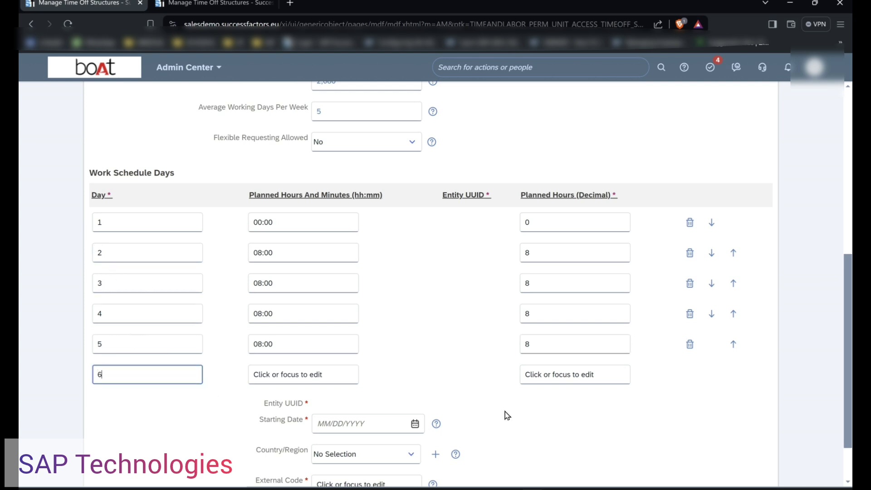
pyautogui.click(557, 378)
pyautogui.write('8')
pyautogui.click(136, 407)
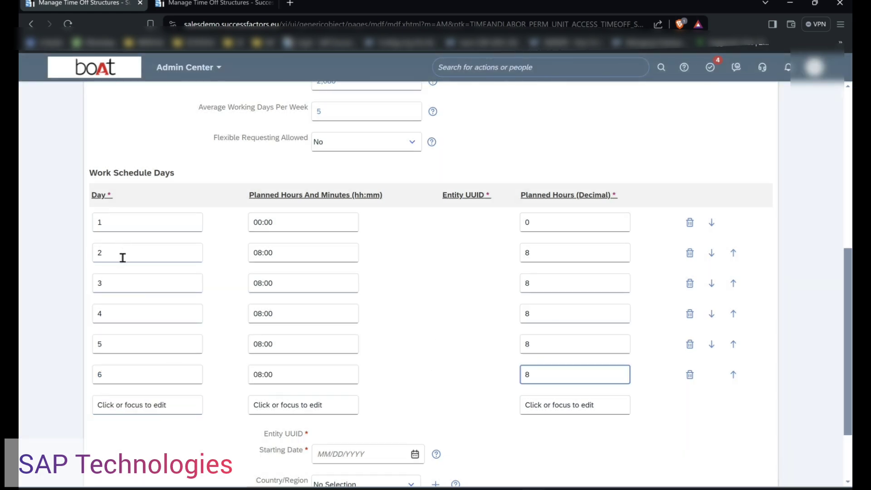
pyautogui.click(125, 228)
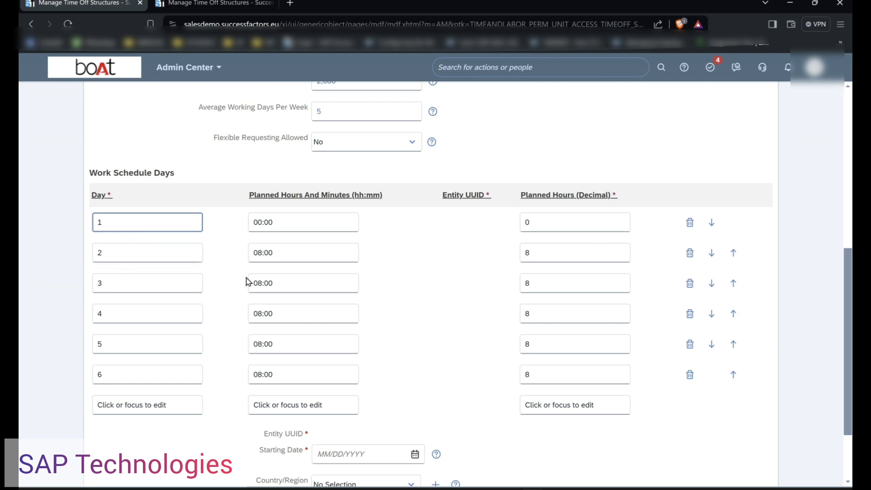
pyautogui.click(127, 254)
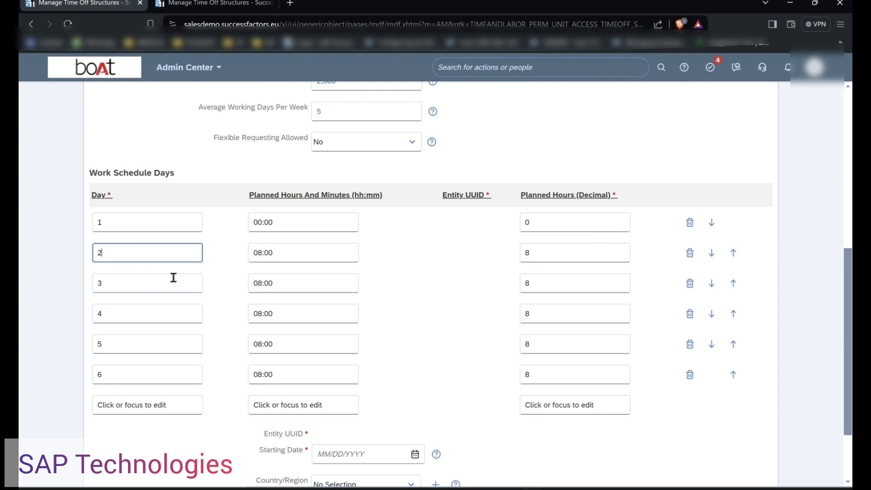
pyautogui.click(120, 289)
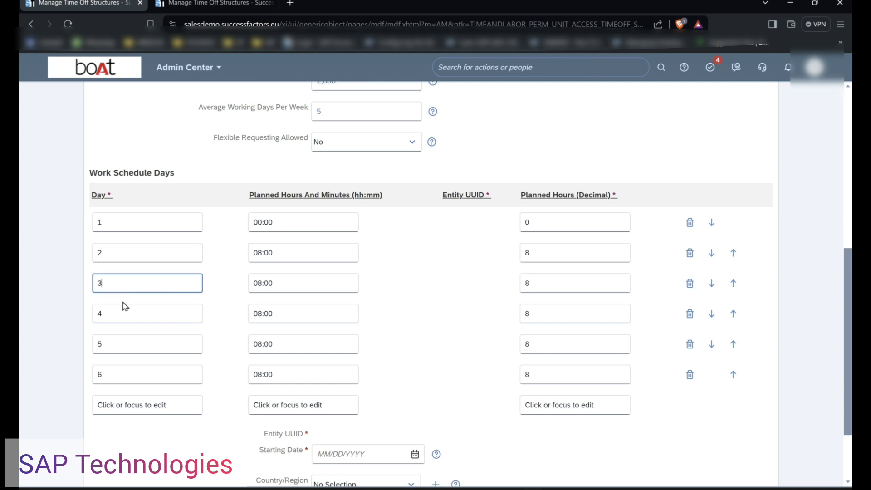
pyautogui.click(129, 350)
pyautogui.click(127, 376)
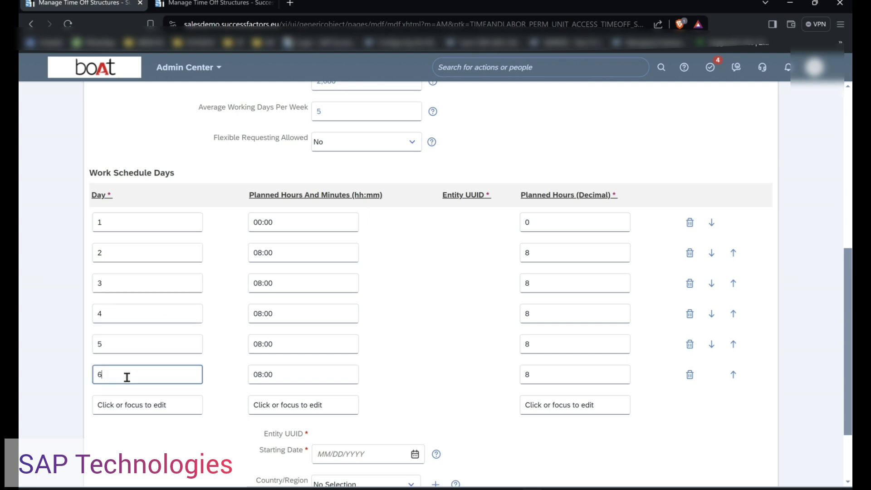
# Step: Add day 7 to the work schedule days with 0 planned hours in decimal
pyautogui.click(150, 403)
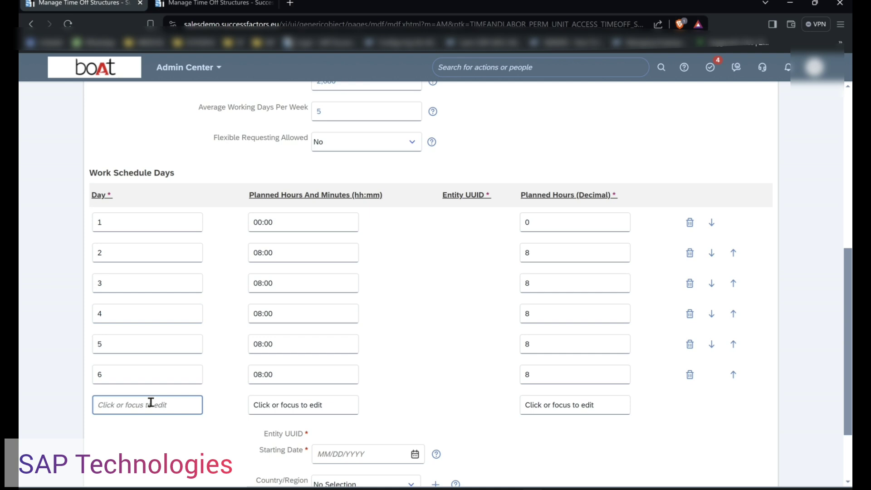
pyautogui.write('7')
pyautogui.click(556, 411)
pyautogui.write('0')
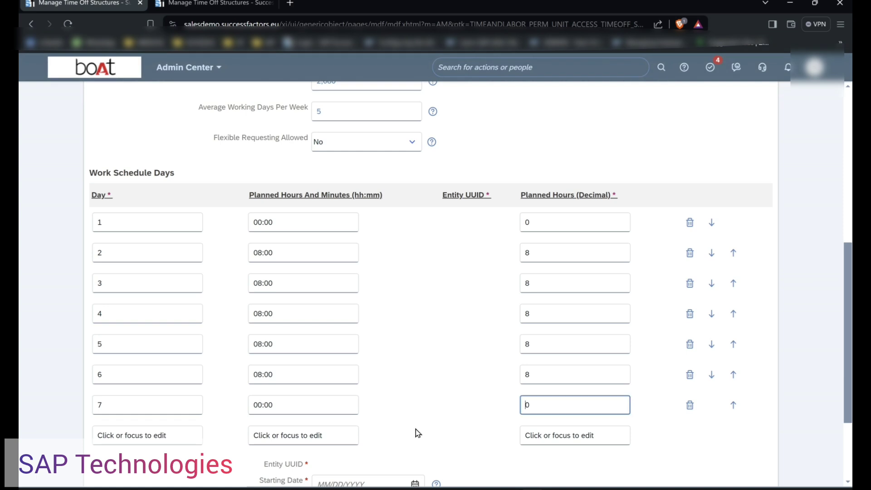
pyautogui.moveTo(847, 262); pyautogui.dragTo(819, 352)
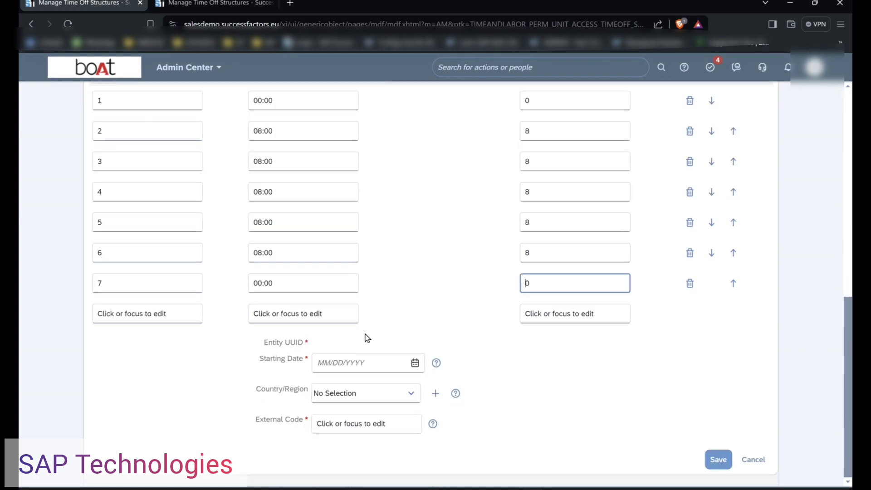
pyautogui.moveTo(847, 352); pyautogui.dragTo(846, 297)
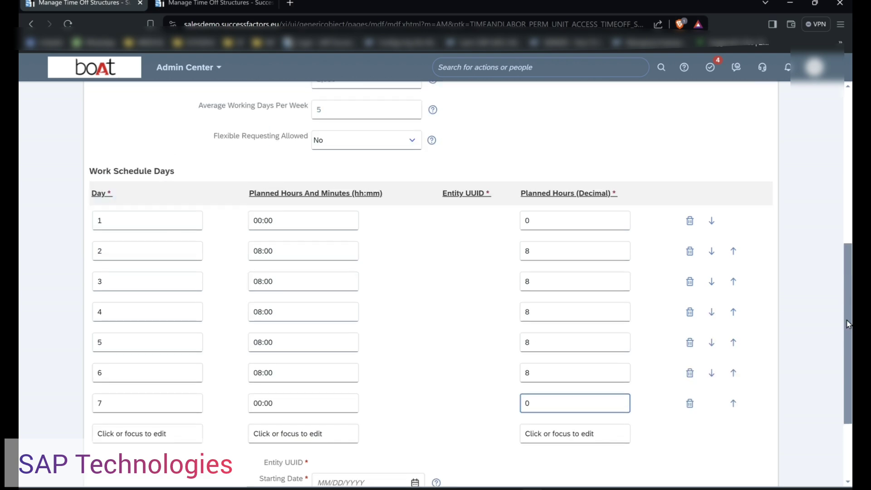
pyautogui.moveTo(847, 319); pyautogui.dragTo(845, 262)
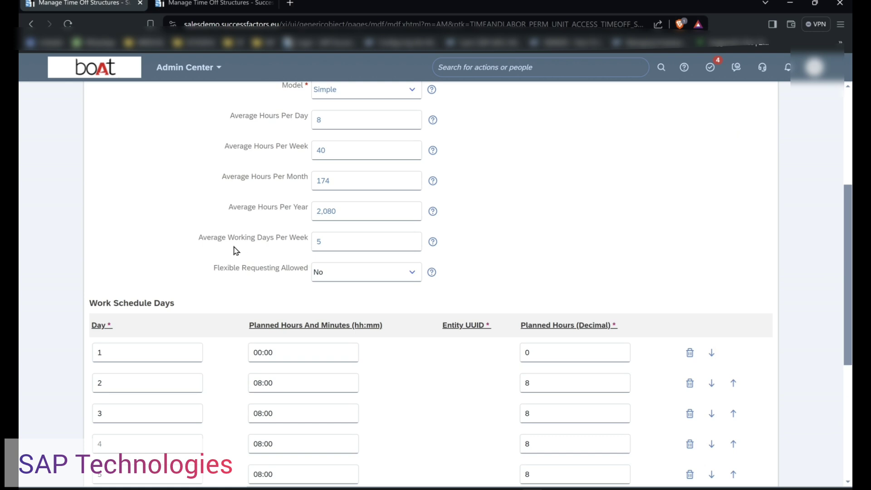
pyautogui.click(336, 245)
pyautogui.moveTo(849, 346); pyautogui.dragTo(749, 436)
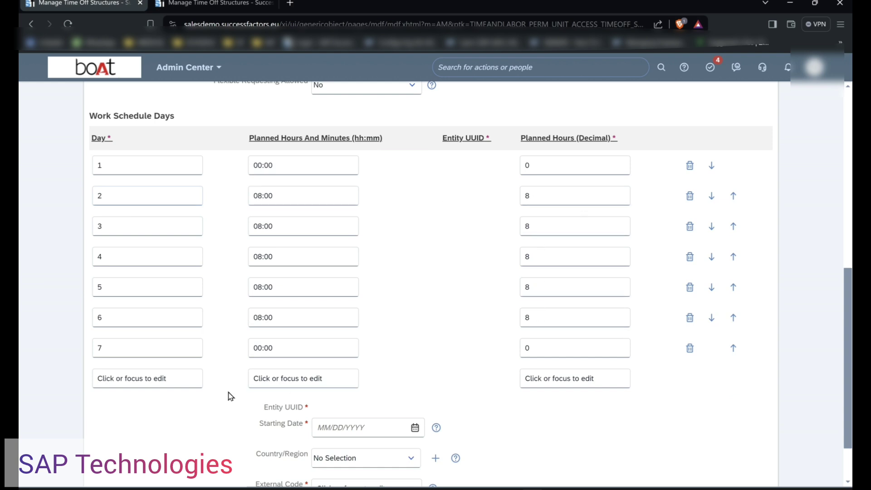
# Step: Set the starting date of the work schedule to 01/01/1900
pyautogui.scroll(-2, 458, 272)
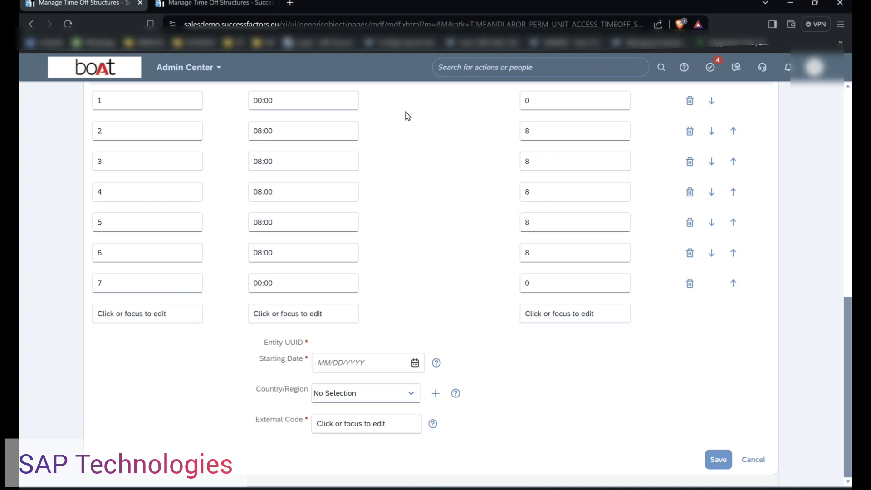
pyautogui.click(388, 361)
pyautogui.write('01/01/1900')
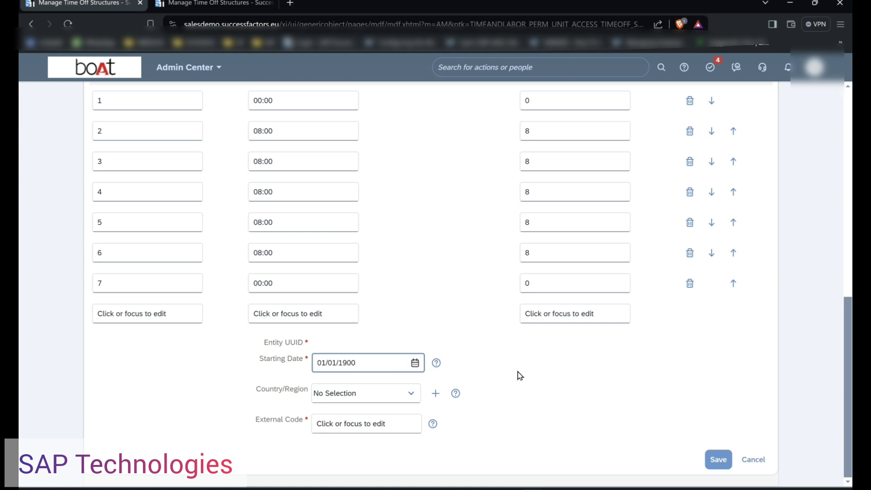
pyautogui.click(520, 375)
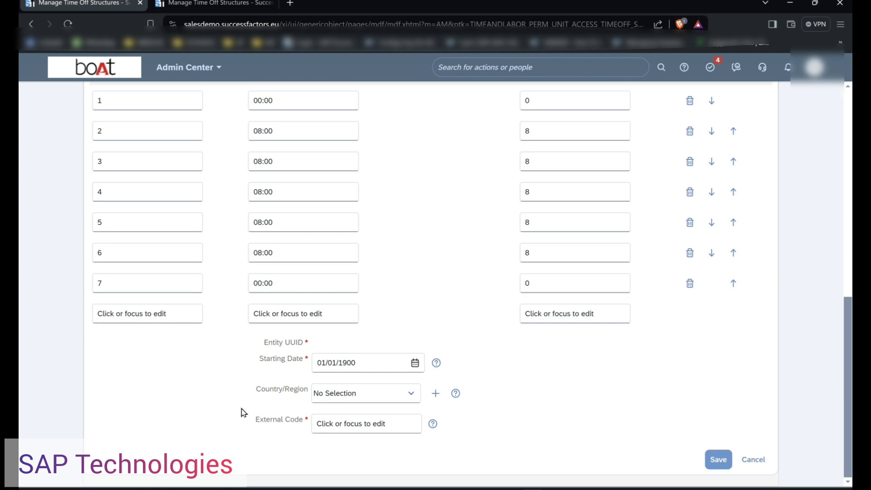
# Step: Set the country/region of the work schedule to India (IND)
pyautogui.click(411, 394)
pyautogui.write('in')
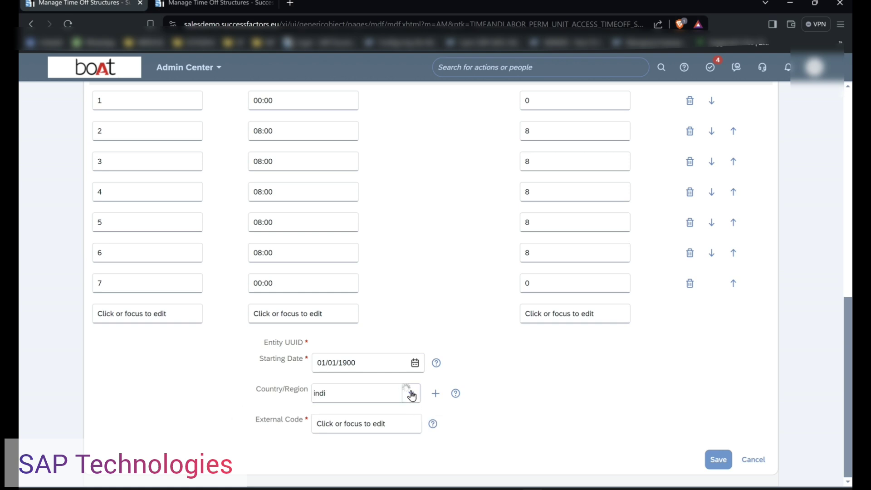
pyautogui.write('di')
pyautogui.click(387, 443)
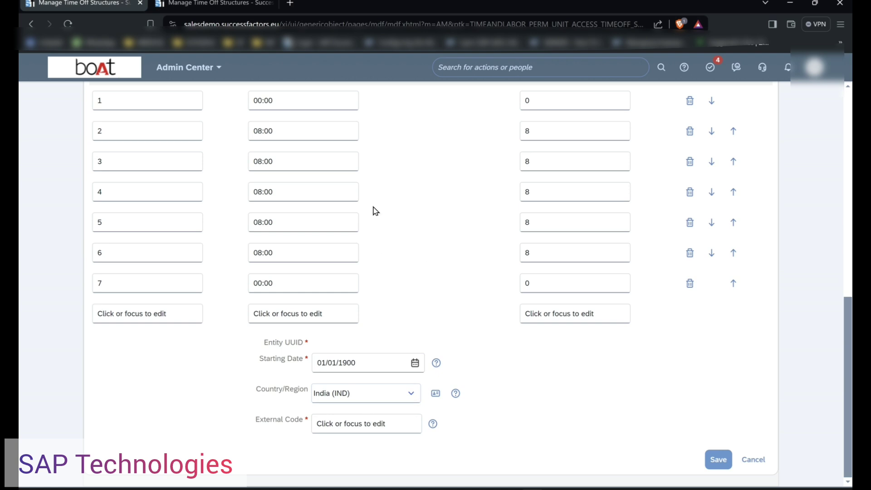
# Step: Enter SimpleWS as the external code of the work schedule, matching its external name
pyautogui.scroll(20, 544, 303)
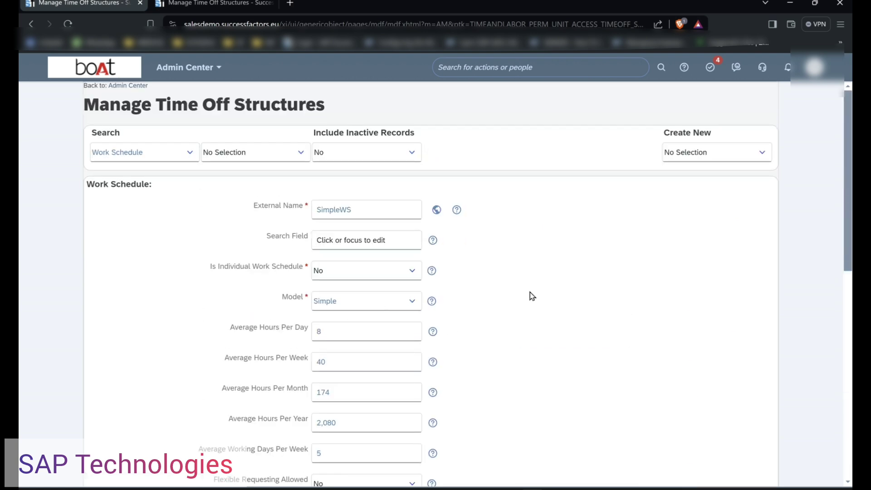
pyautogui.scroll(-20, 515, 327)
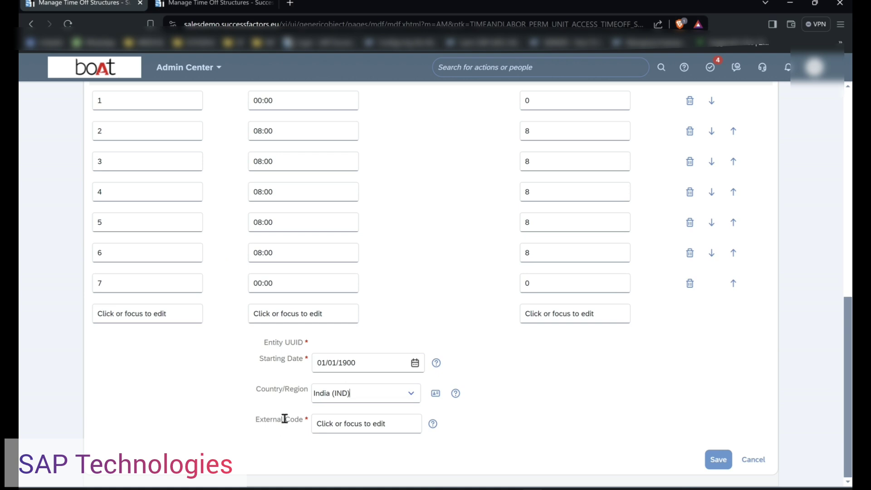
pyautogui.click(342, 422)
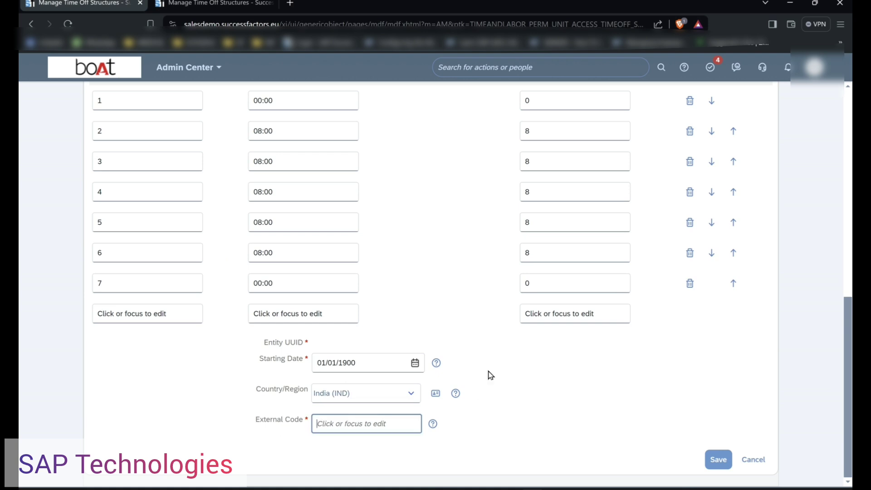
pyautogui.scroll(20, 492, 374)
pyautogui.scroll(-20, 513, 374)
pyautogui.write('SimpleWS')
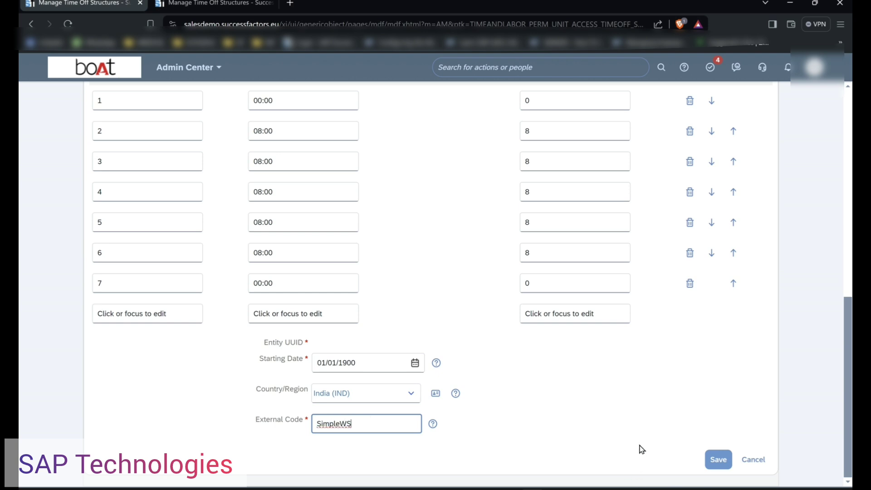
# Step: Save the new work schedule and review its saved details and work schedule days
pyautogui.click(718, 460)
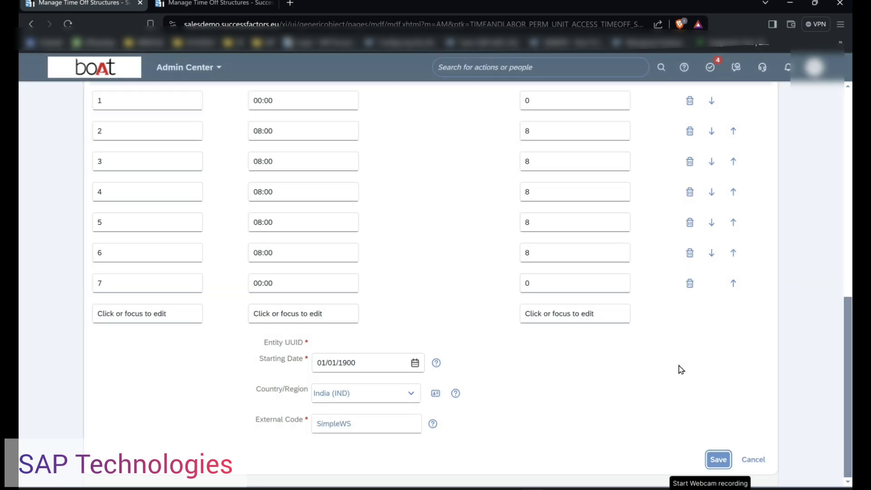
pyautogui.click(717, 459)
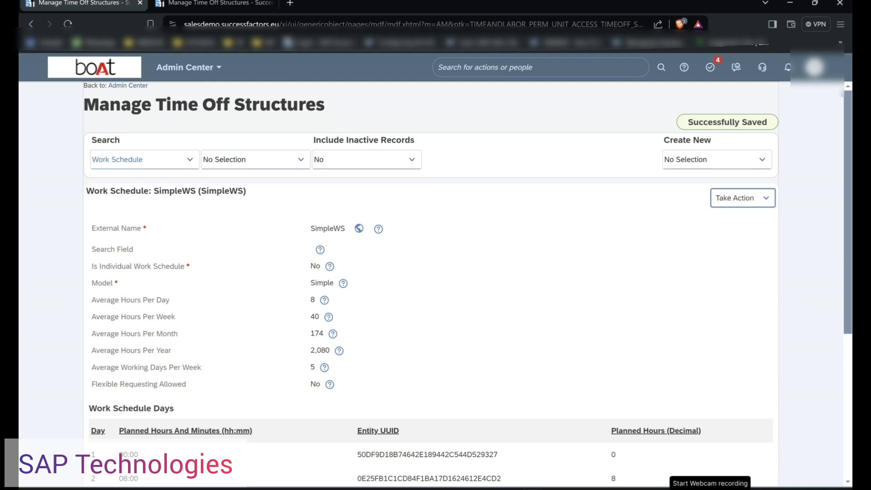
pyautogui.scroll(-3, 851, 205)
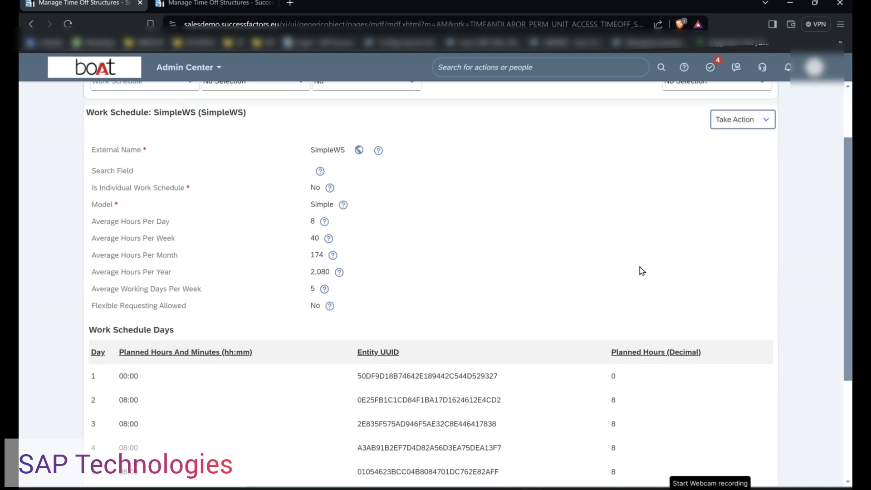
pyautogui.scroll(-4, 848, 238)
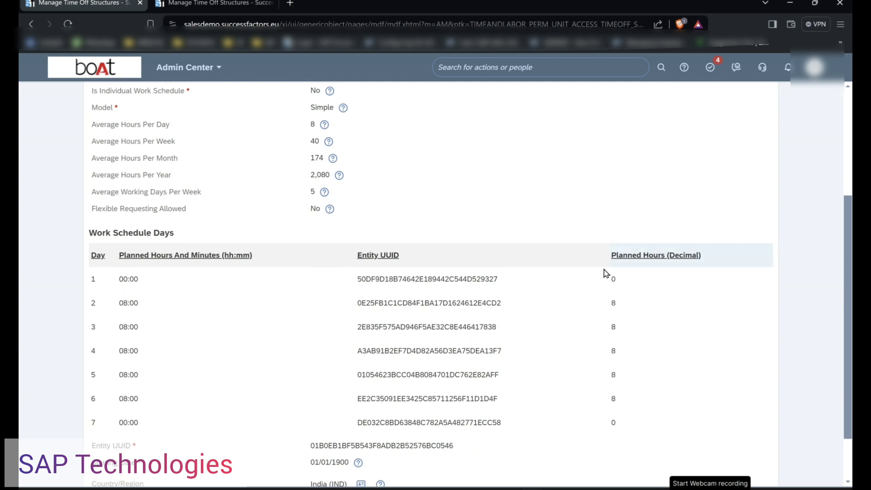
# Step: Start another new Work Schedule record and enter PeriodWS as its external name
pyautogui.scroll(-3, 852, 305)
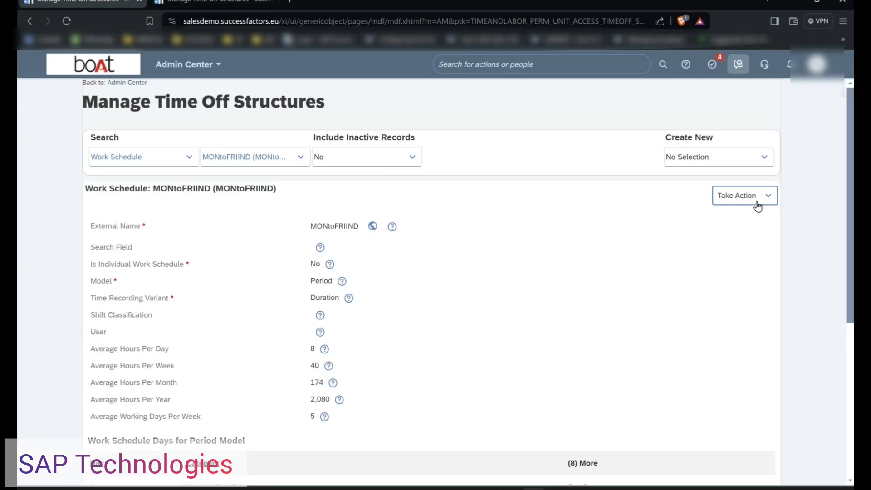
pyautogui.click(768, 160)
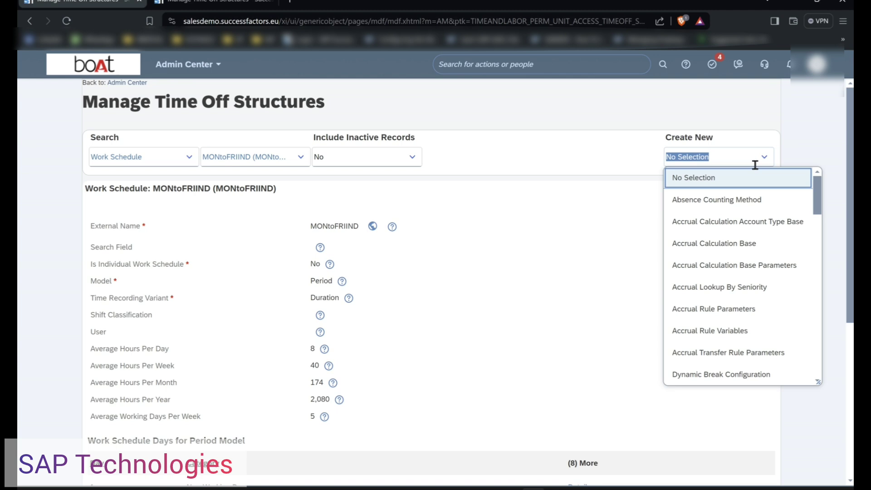
pyautogui.write('work')
pyautogui.click(695, 181)
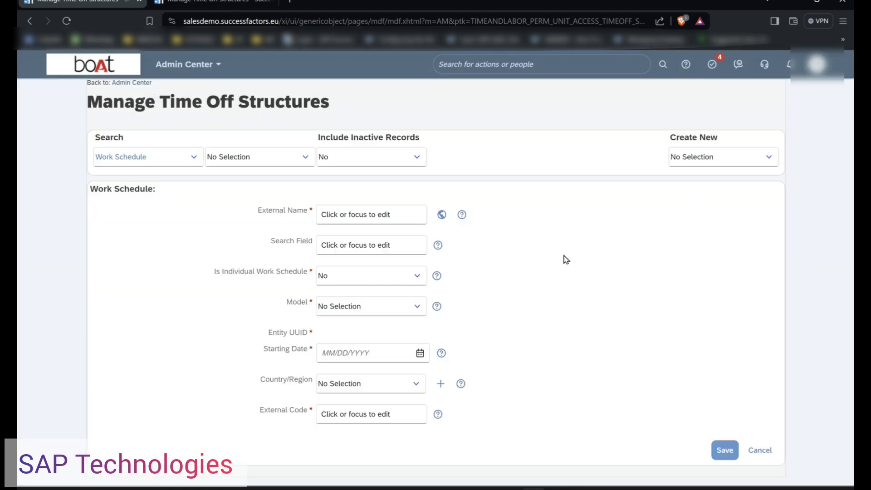
pyautogui.click(358, 220)
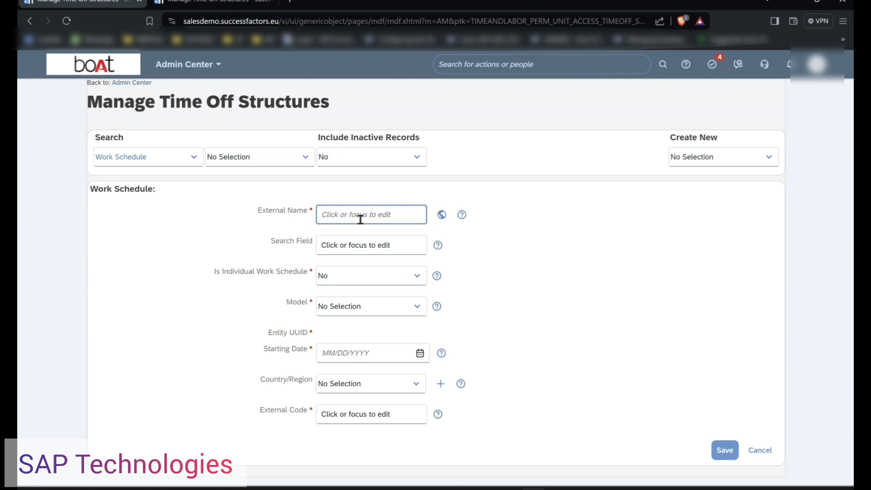
pyautogui.write('PeriodWS')
pyautogui.click(363, 246)
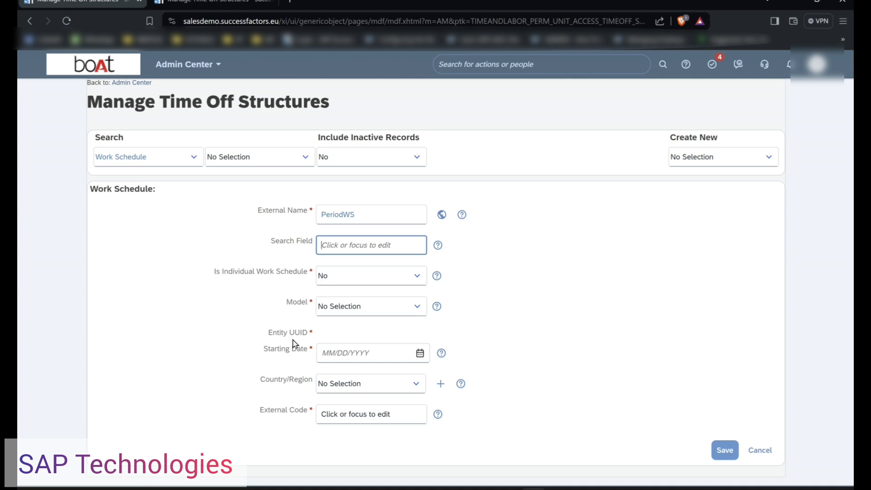
# Step: Set the work schedule's model to Period and choose Duration as its time recording variant
pyautogui.click(416, 309)
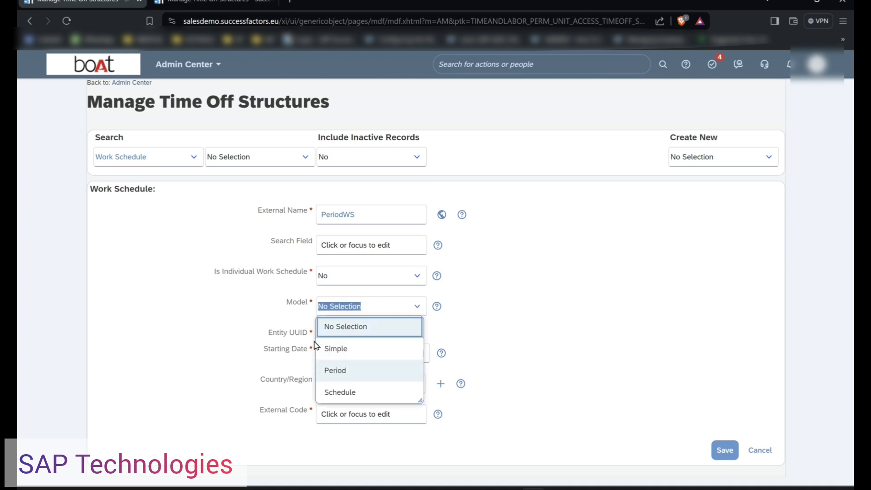
pyautogui.click(338, 370)
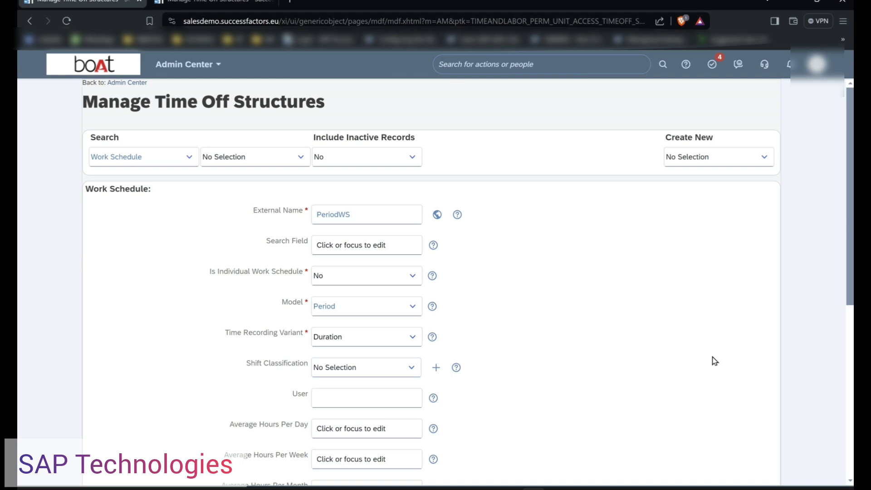
pyautogui.scroll(-3, 851, 245)
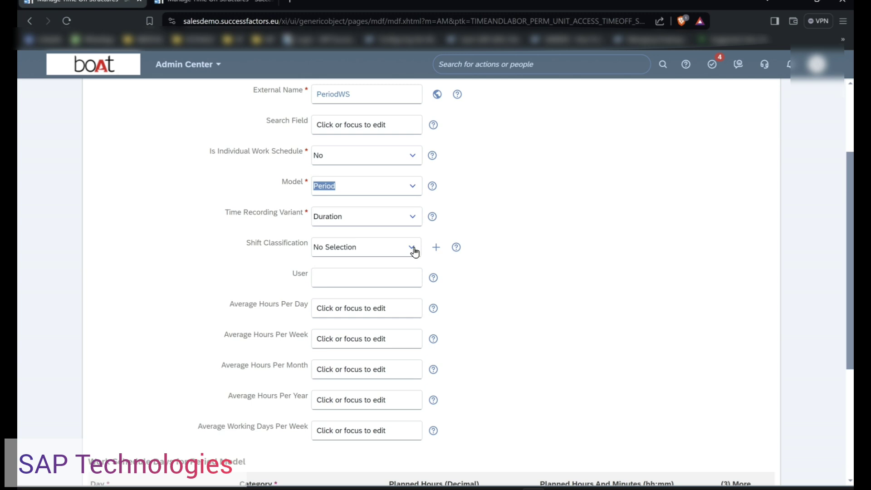
pyautogui.click(412, 217)
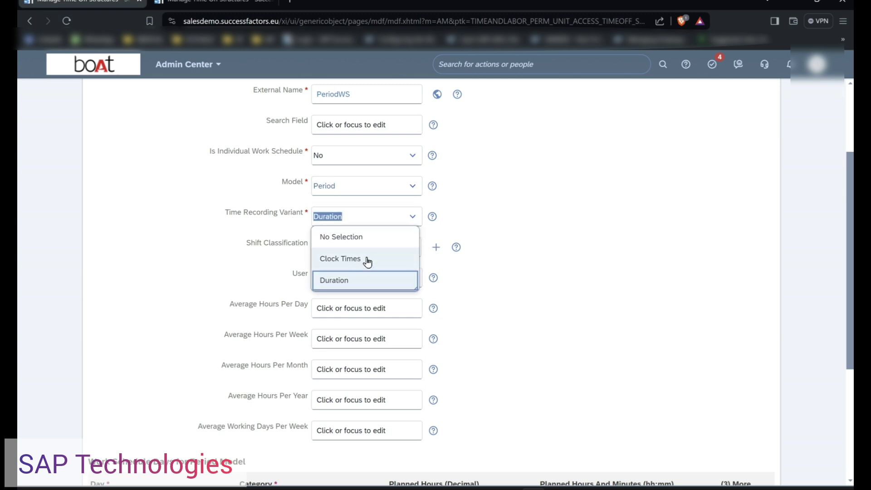
pyautogui.click(368, 284)
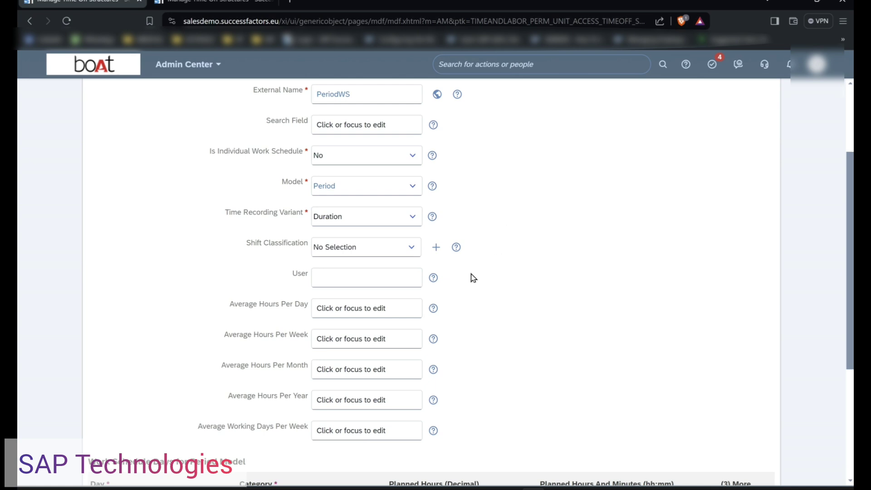
# Step: Review the time recording variant and shift classification options without changing them, and leave the user blank
pyautogui.click(413, 217)
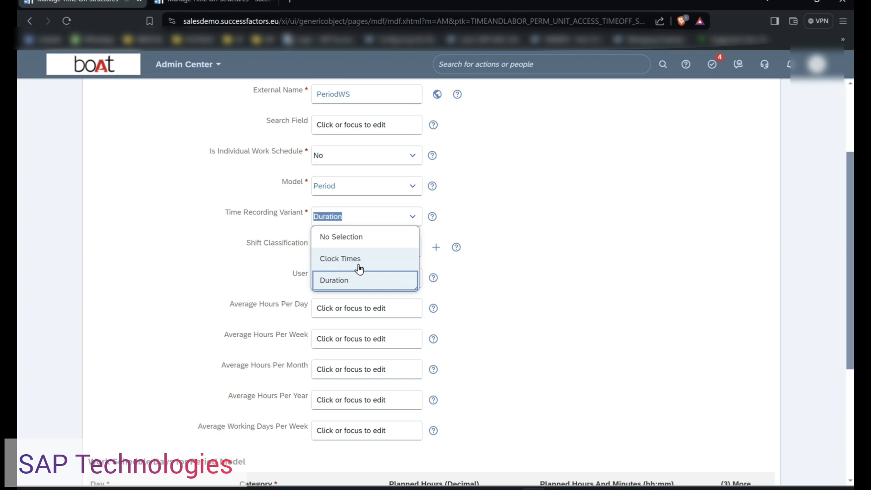
pyautogui.click(626, 254)
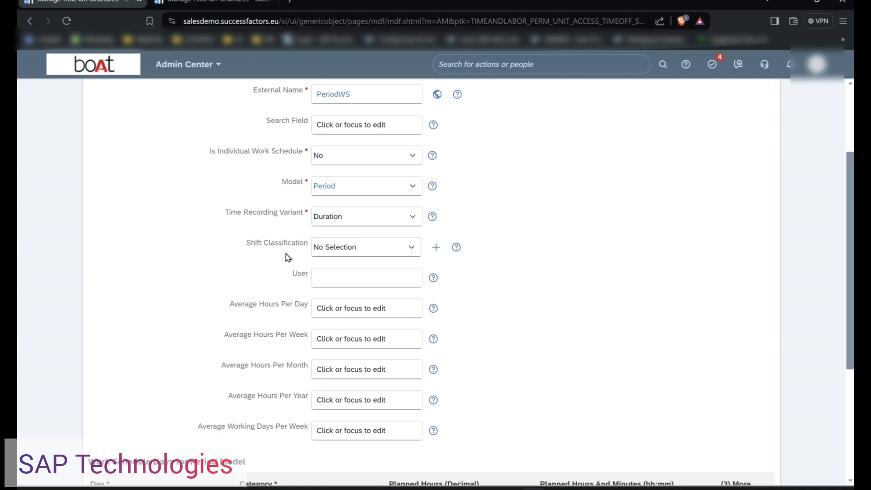
pyautogui.press('Tab')
pyautogui.click(417, 253)
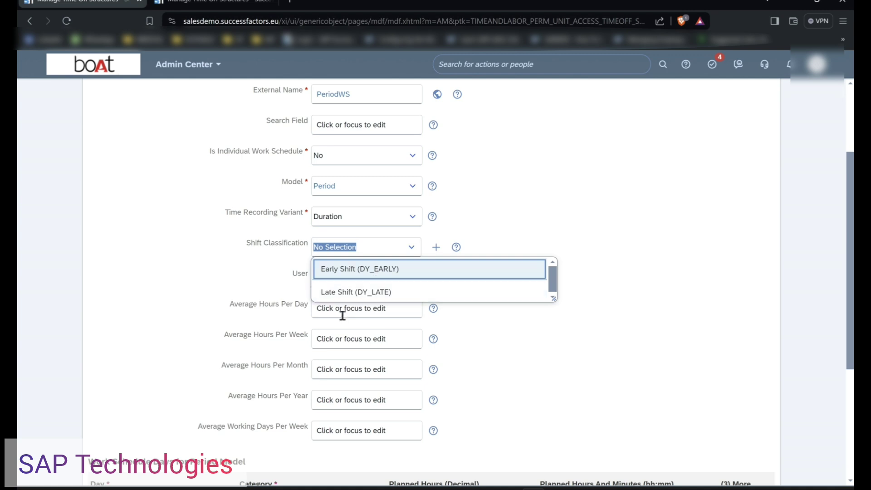
pyautogui.click(670, 307)
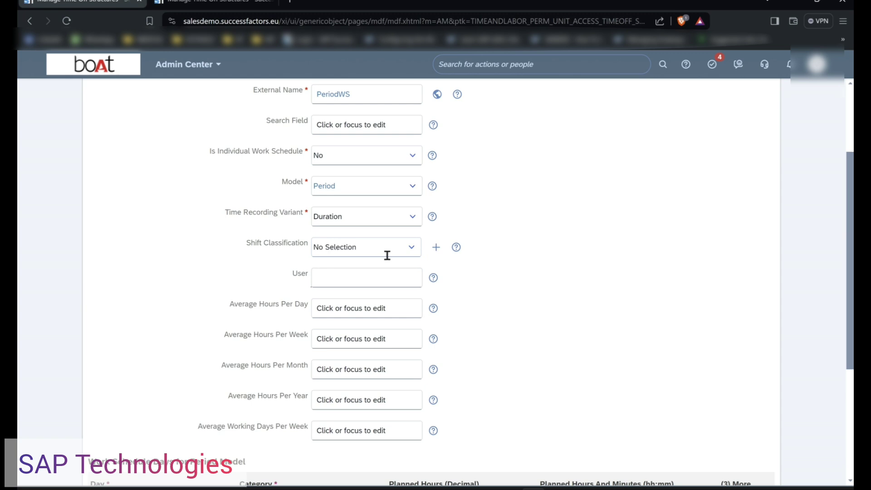
pyautogui.click(381, 279)
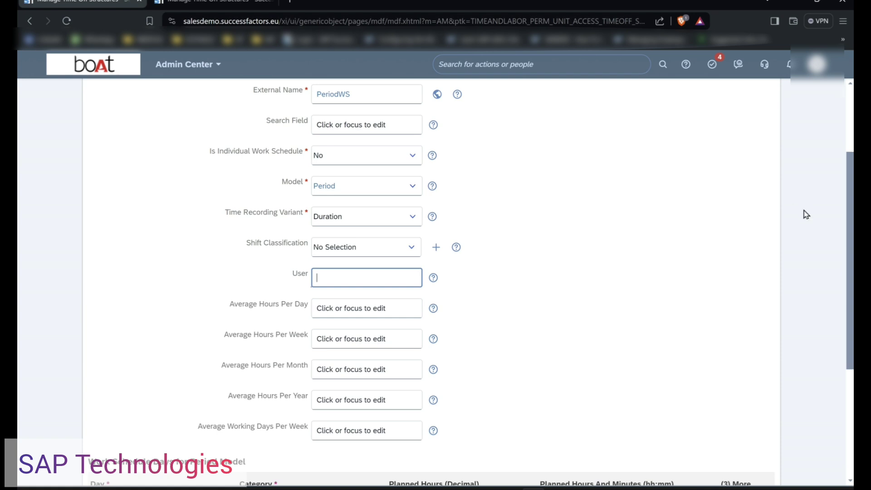
# Step: Set average hours to 8 per day, 40 per week, 165 per month and 2000 per year, with 5 average working days per week
pyautogui.scroll(-2, 851, 204)
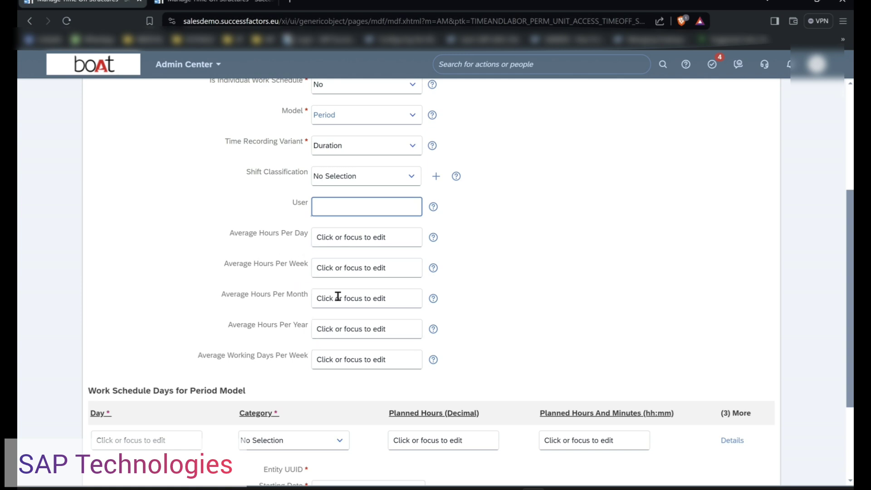
pyautogui.click(367, 237)
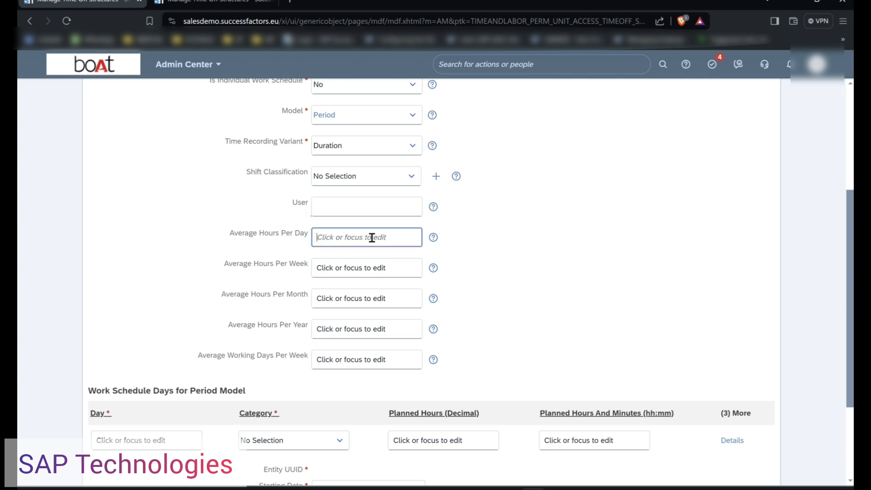
pyautogui.write('8')
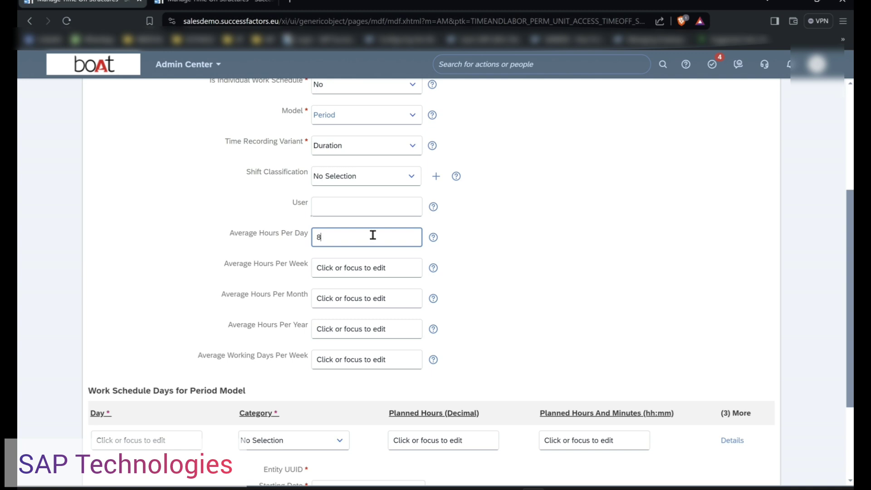
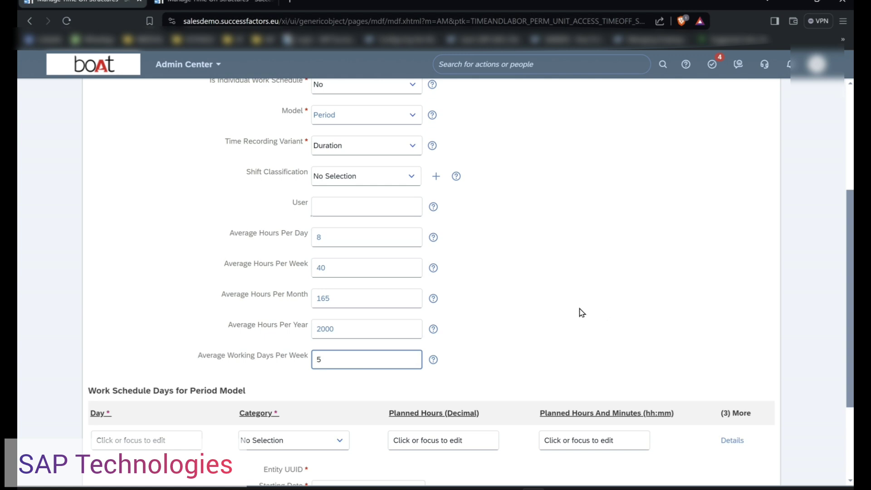
pyautogui.click(582, 312)
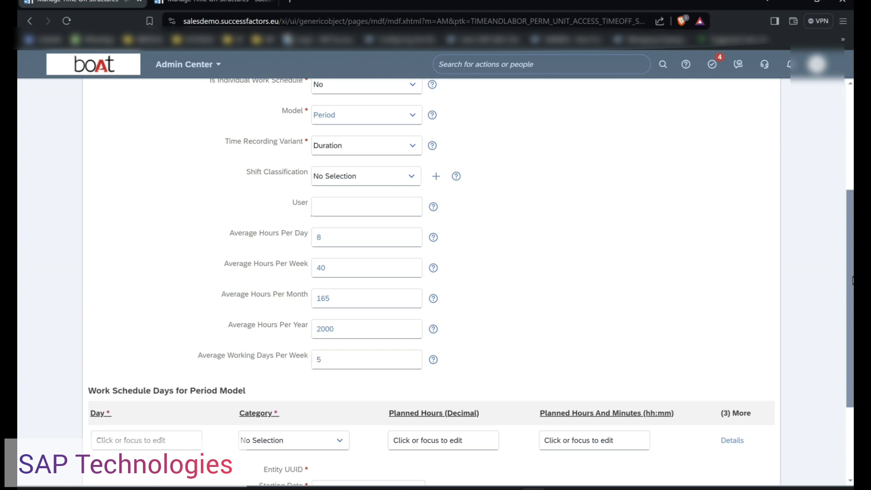
pyautogui.scroll(-3, 326, 361)
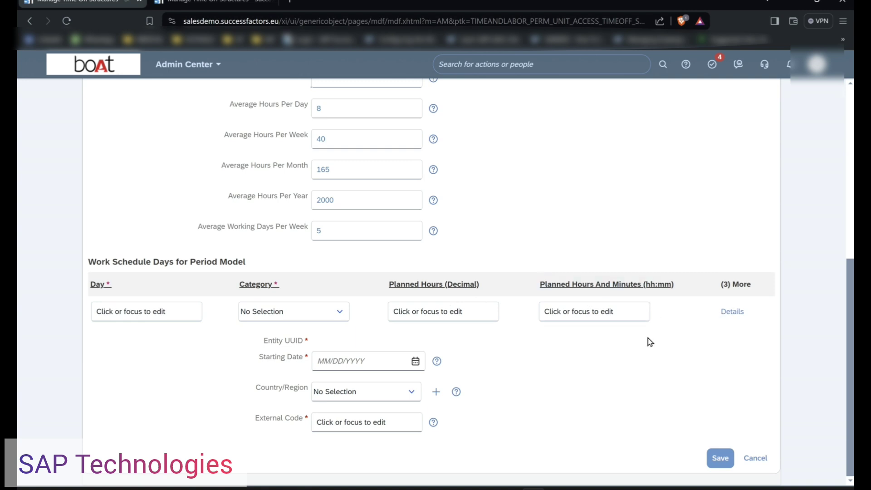
pyautogui.click(339, 312)
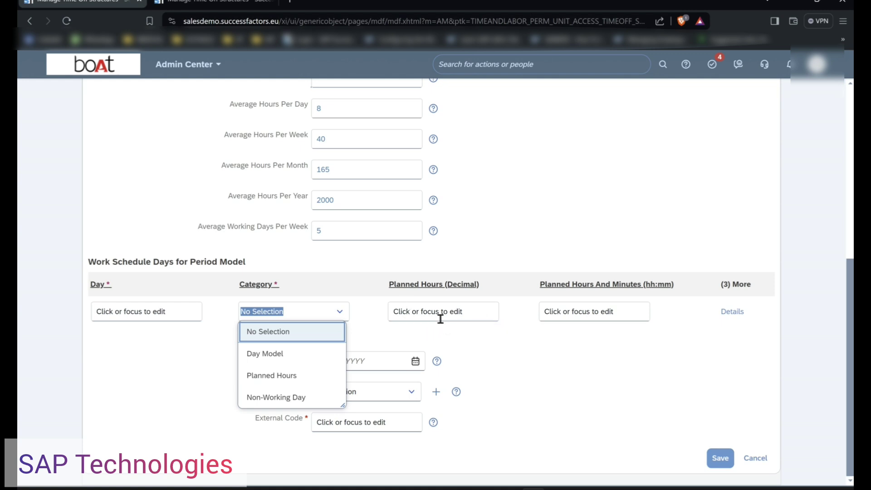
pyautogui.click(290, 353)
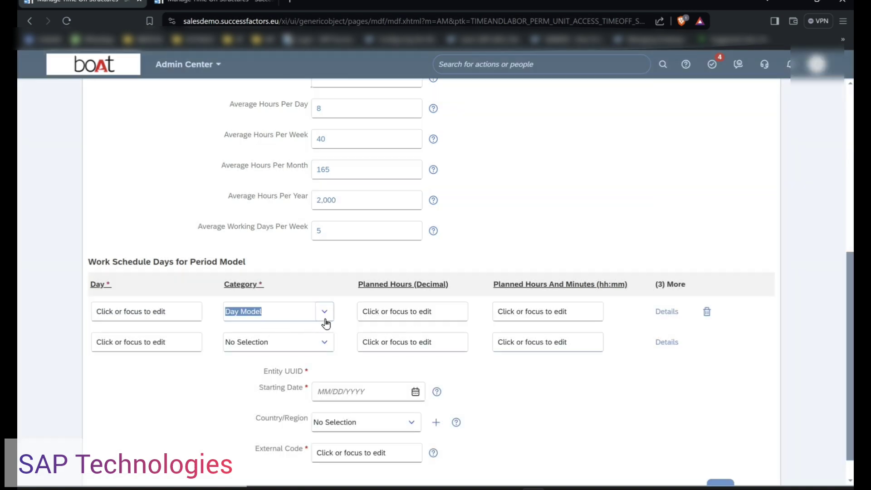
pyautogui.click(544, 317)
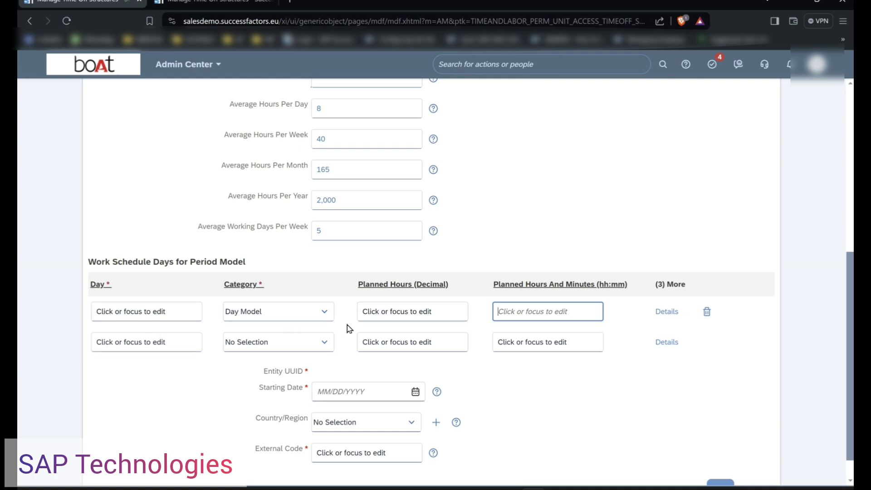
# Step: Define the first work schedule day as day 1 with the category Non-Working Day, and check its details
pyautogui.click(324, 313)
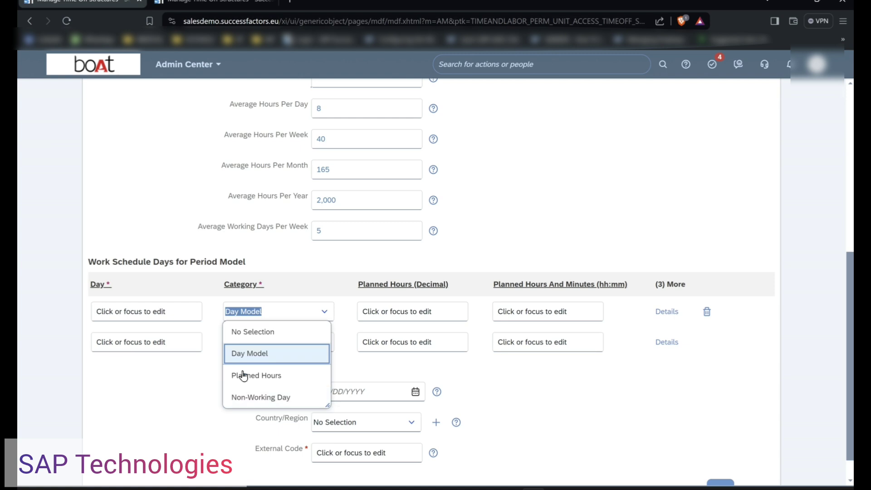
pyautogui.click(234, 398)
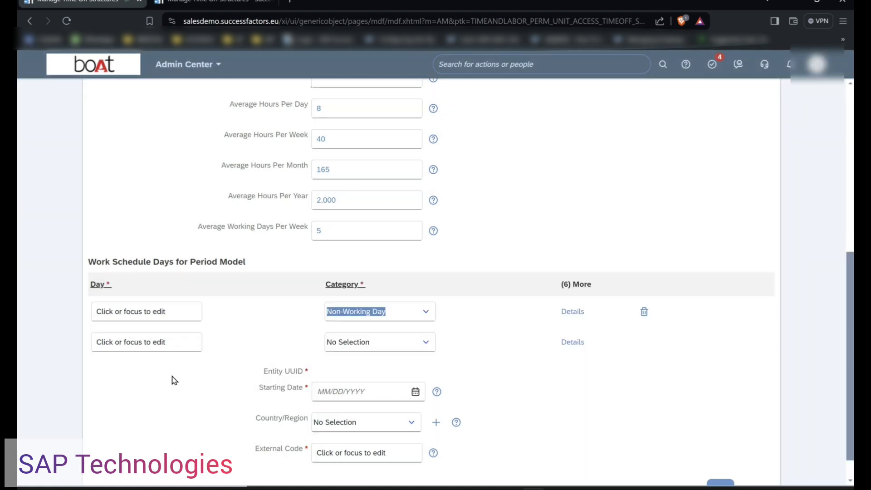
pyautogui.click(171, 310)
pyautogui.write('1')
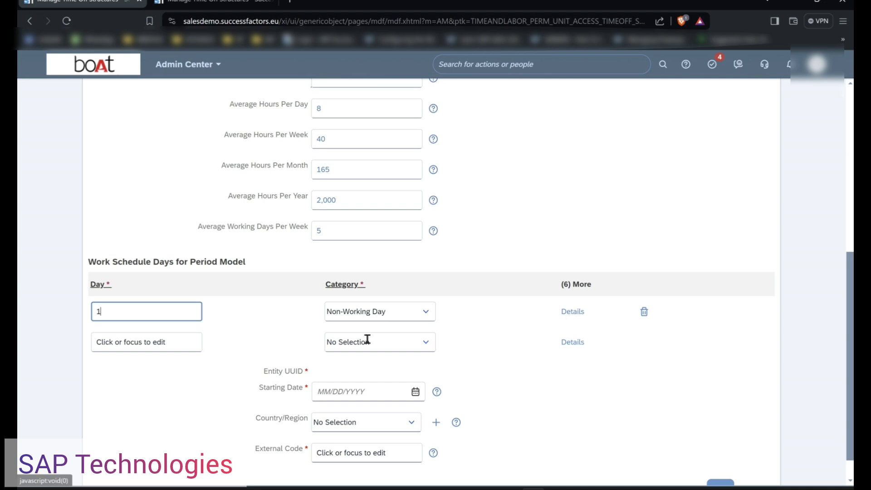
pyautogui.click(576, 312)
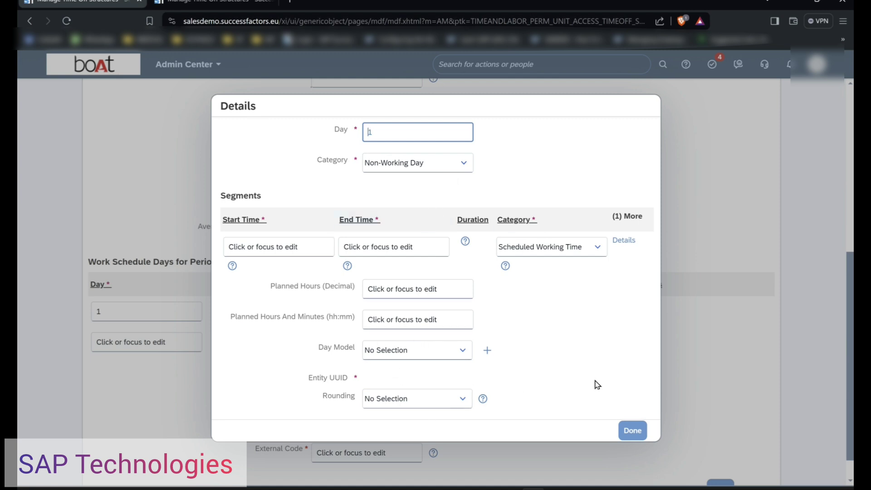
pyautogui.click(633, 431)
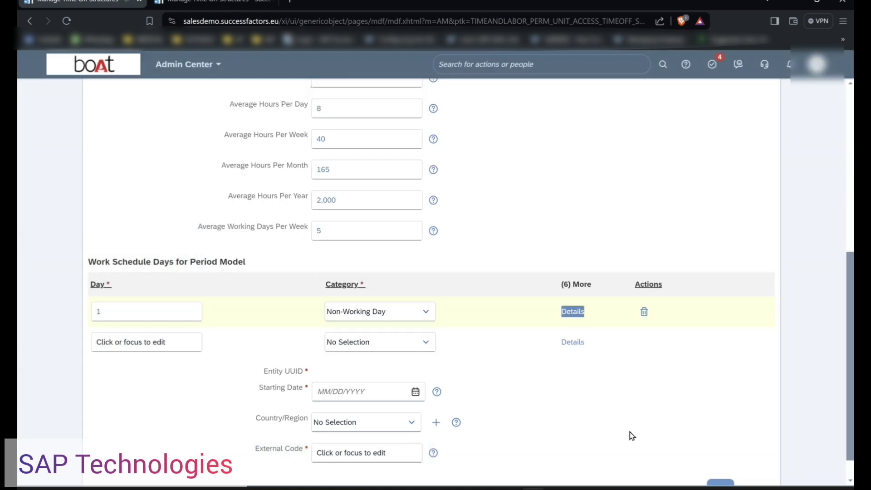
# Step: Add day 2 to the period model with the category Day Model and 8 planned hours in decimal
pyautogui.click(167, 340)
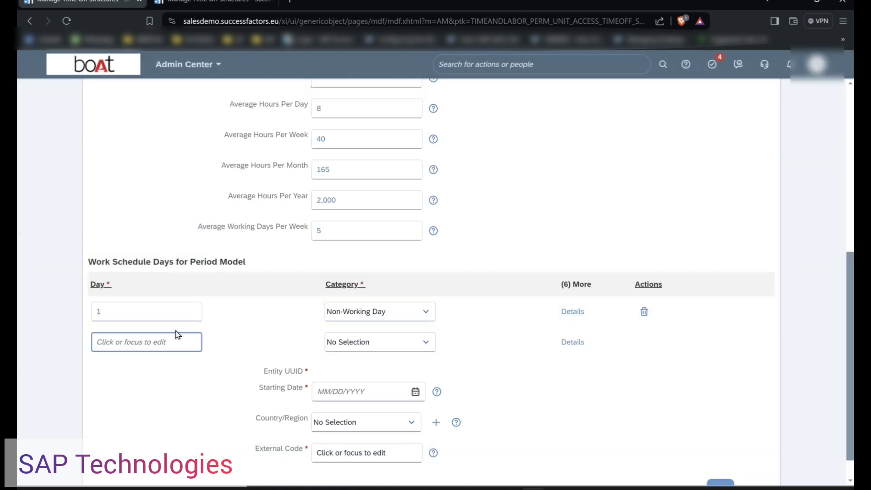
pyautogui.write('2')
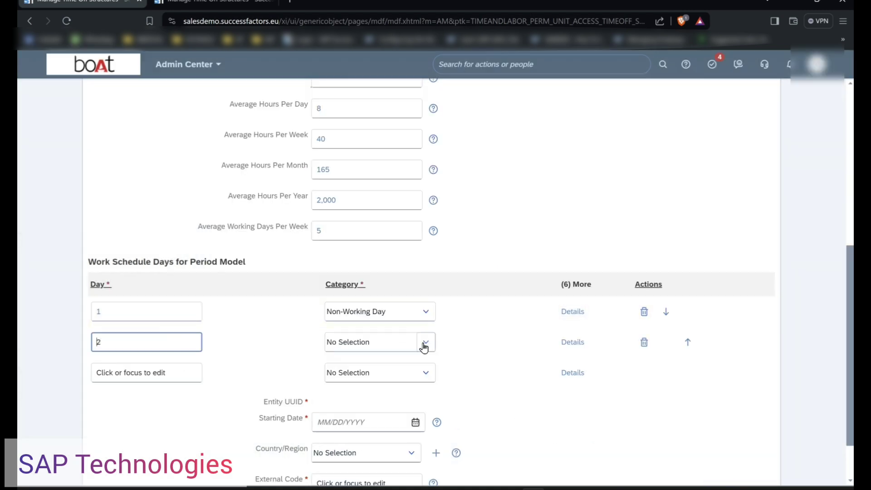
pyautogui.click(422, 347)
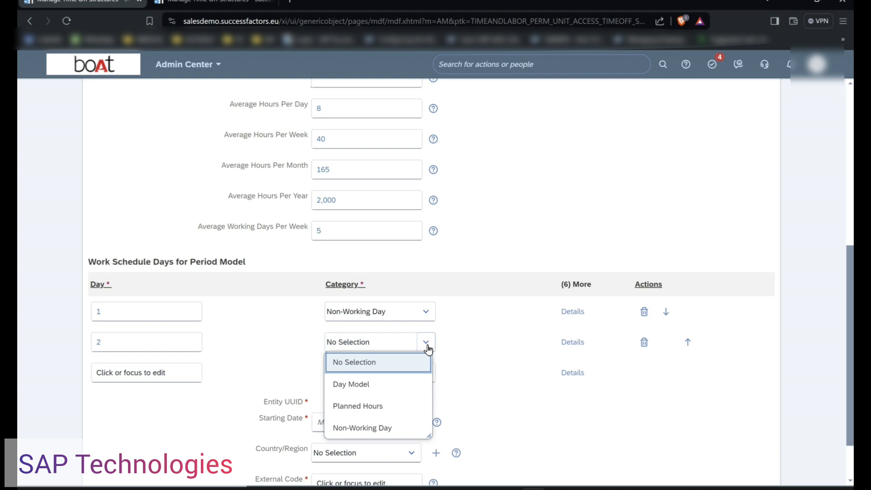
pyautogui.click(372, 384)
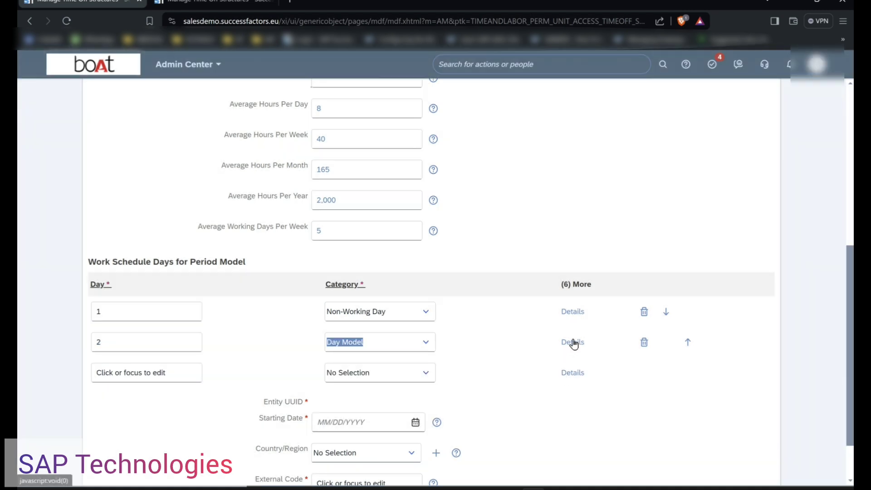
pyautogui.click(572, 342)
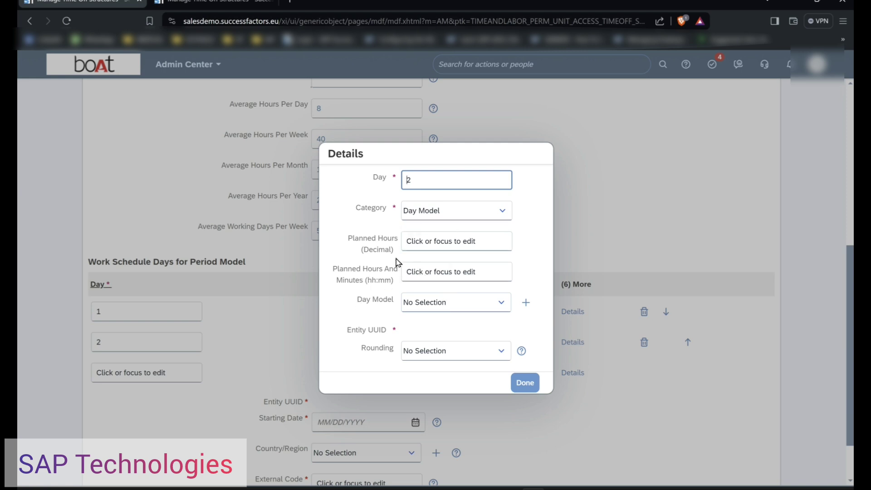
pyautogui.click(451, 245)
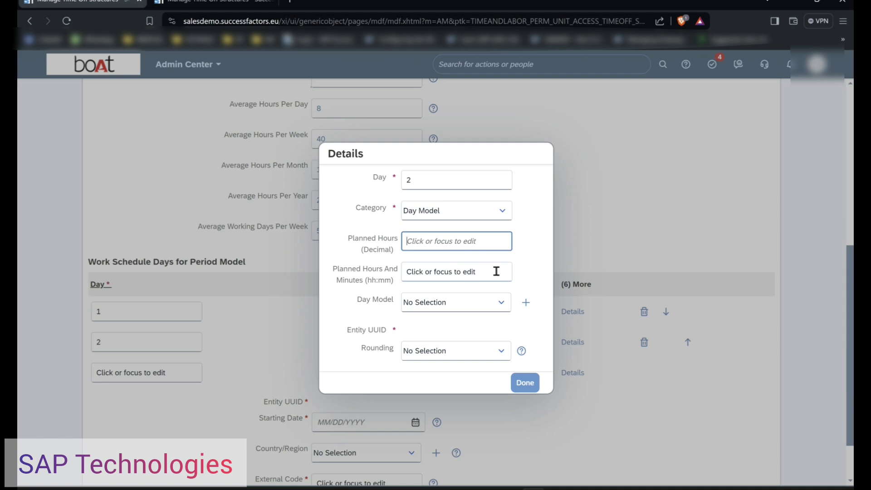
pyautogui.write('8')
pyautogui.click(534, 257)
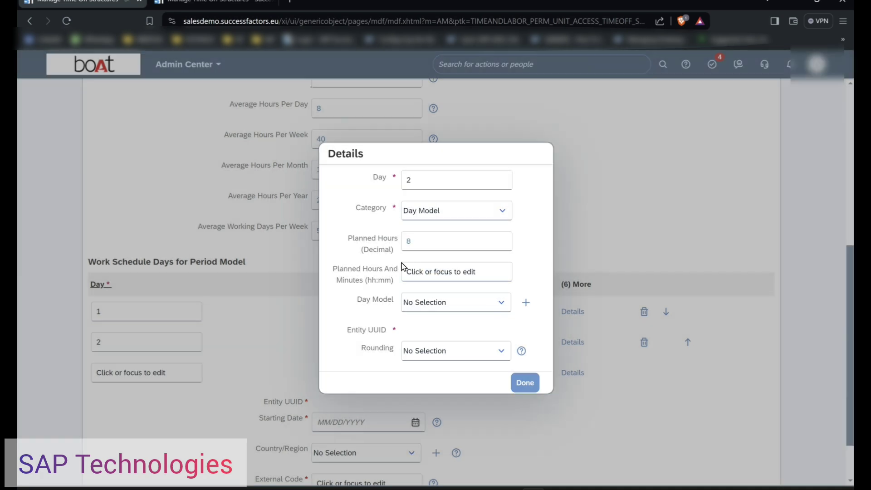
pyautogui.click(528, 382)
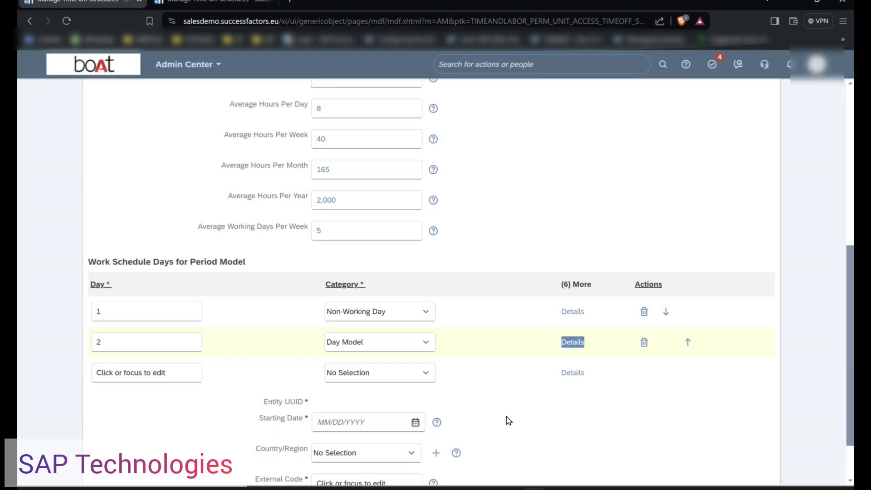
# Step: Add day 3 with the category Day Model and set its decimal planned hours to 8
pyautogui.click(174, 372)
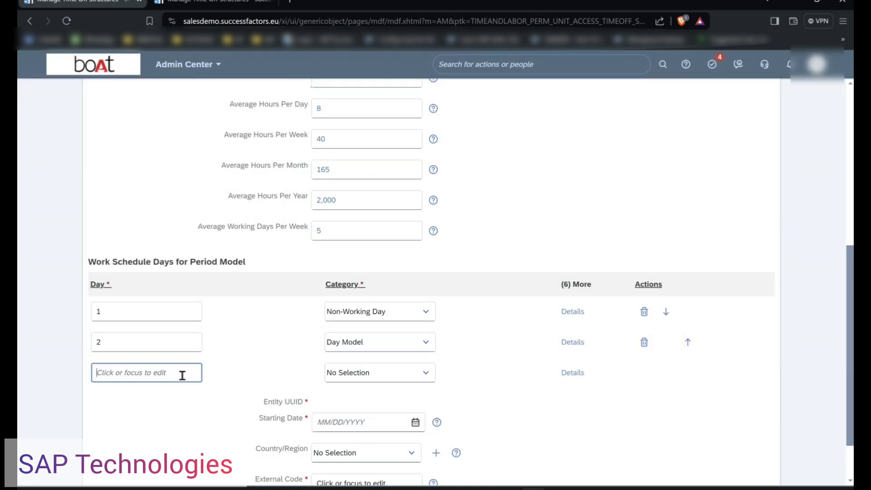
pyautogui.write('3')
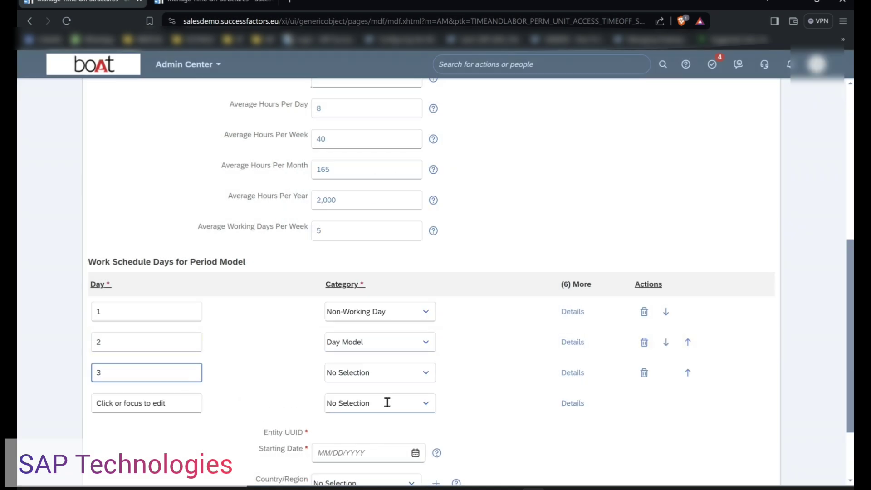
pyautogui.click(430, 377)
pyautogui.click(379, 412)
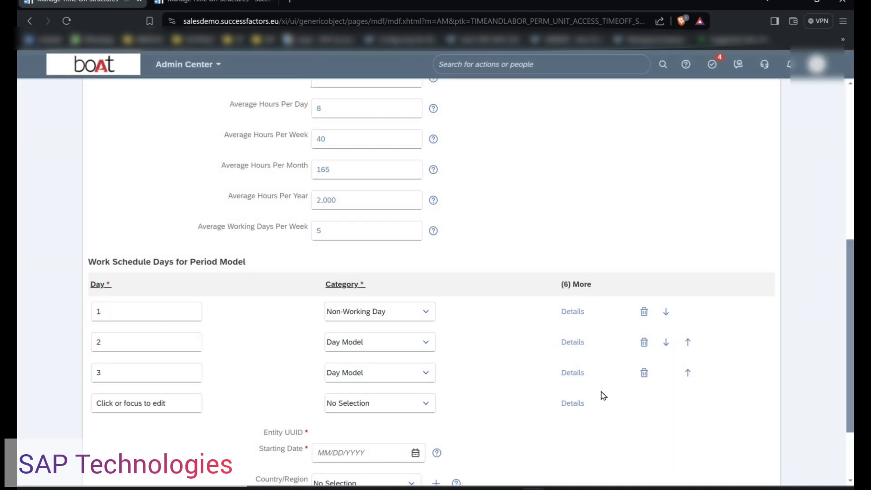
pyautogui.click(574, 374)
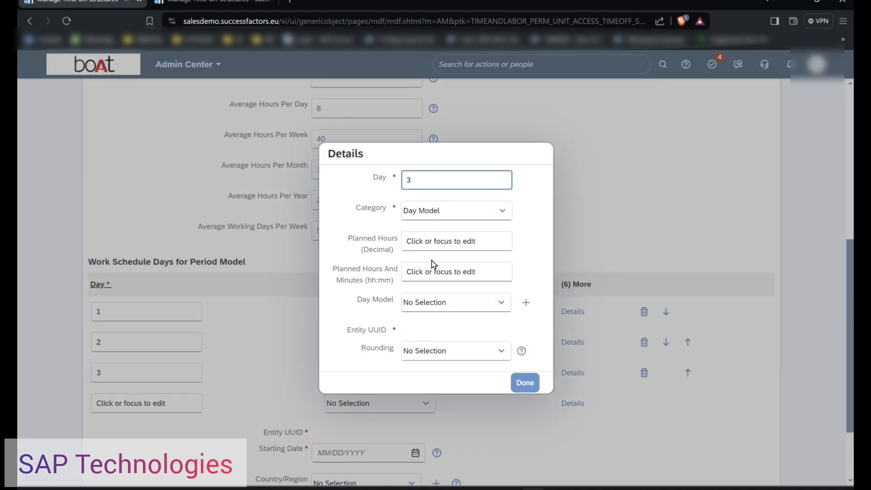
pyautogui.click(442, 244)
pyautogui.write('8')
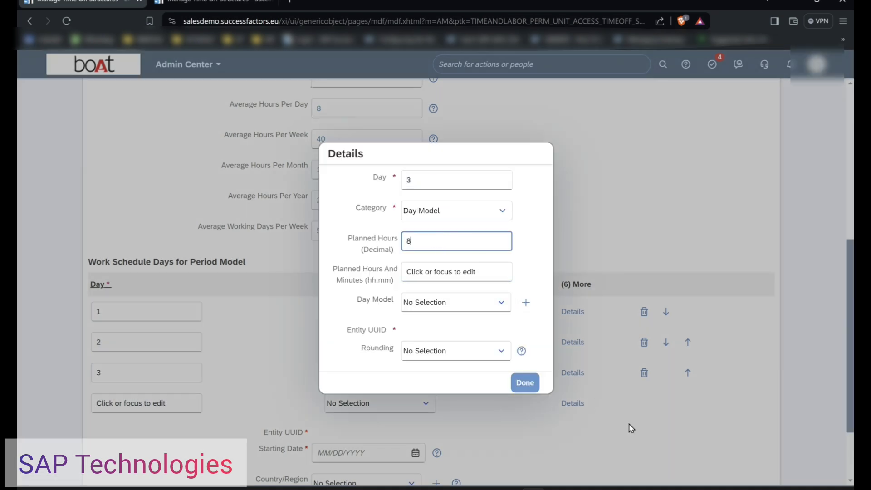
pyautogui.click(524, 382)
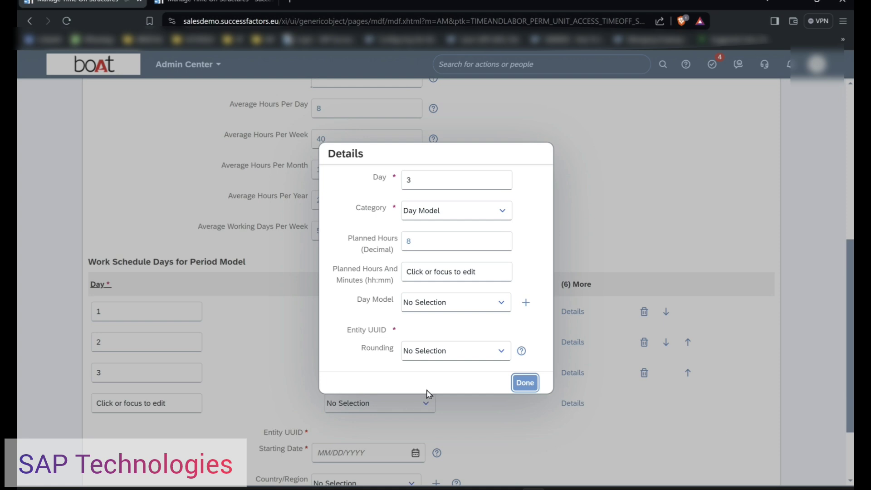
pyautogui.click(522, 384)
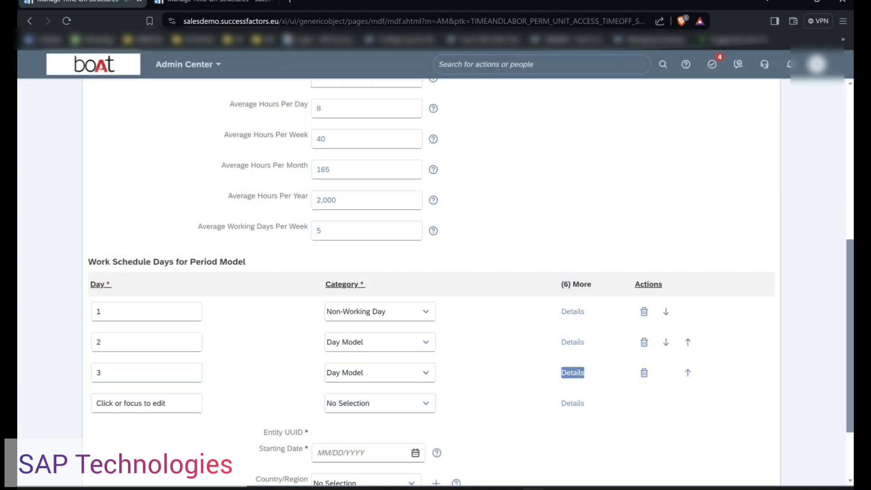
# Step: Add day 4 with the category Day Model and 8 decimal planned hours, leaving its day model unselected
pyautogui.scroll(-2, 850, 312)
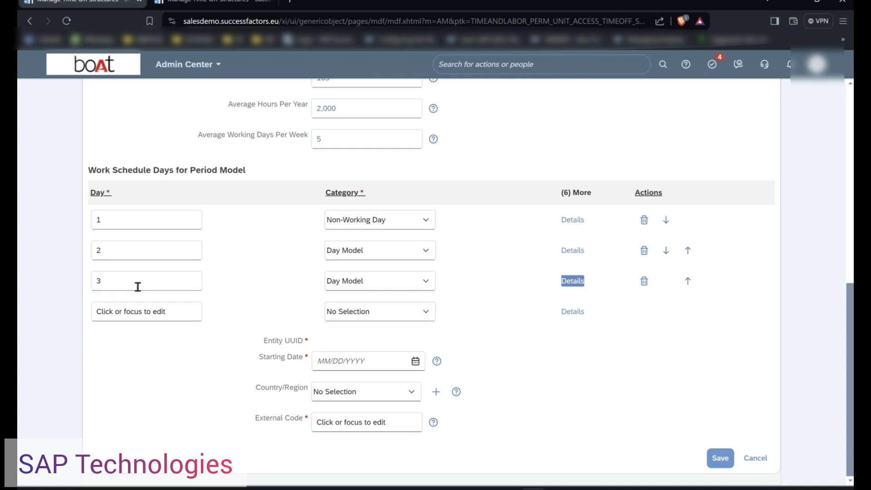
pyautogui.click(111, 283)
pyautogui.click(140, 309)
pyautogui.write('4')
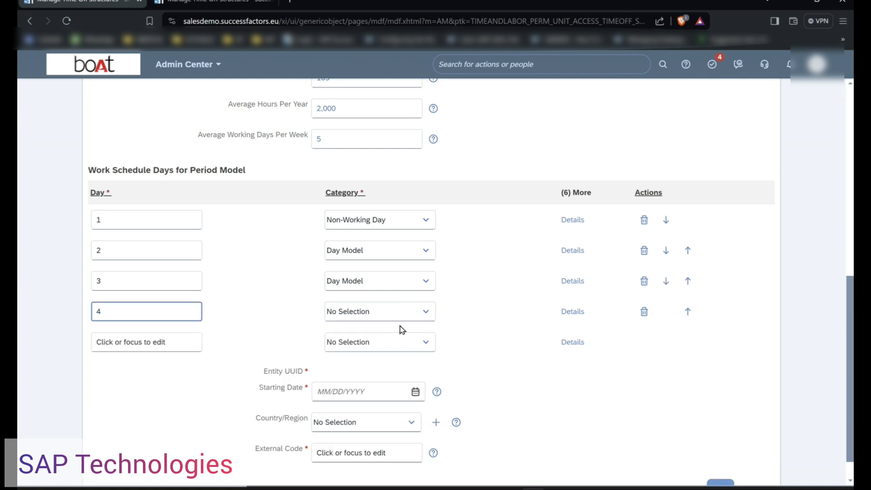
pyautogui.click(424, 311)
pyautogui.click(360, 352)
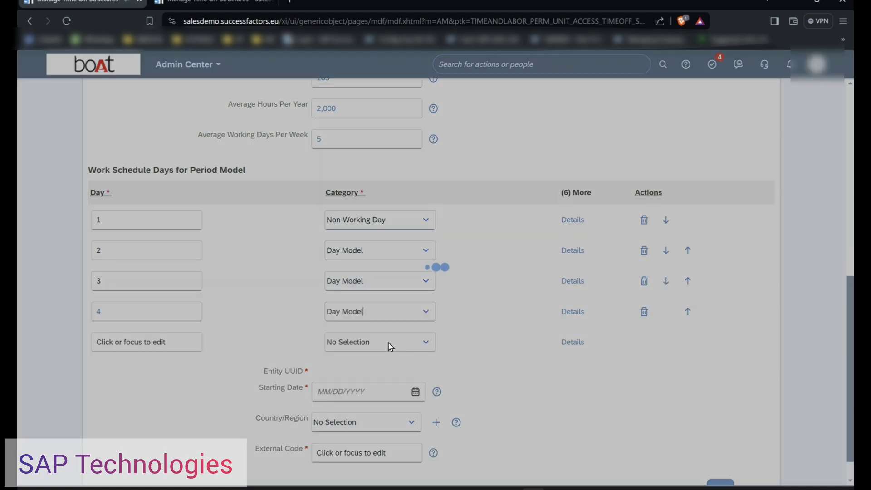
pyautogui.click(573, 314)
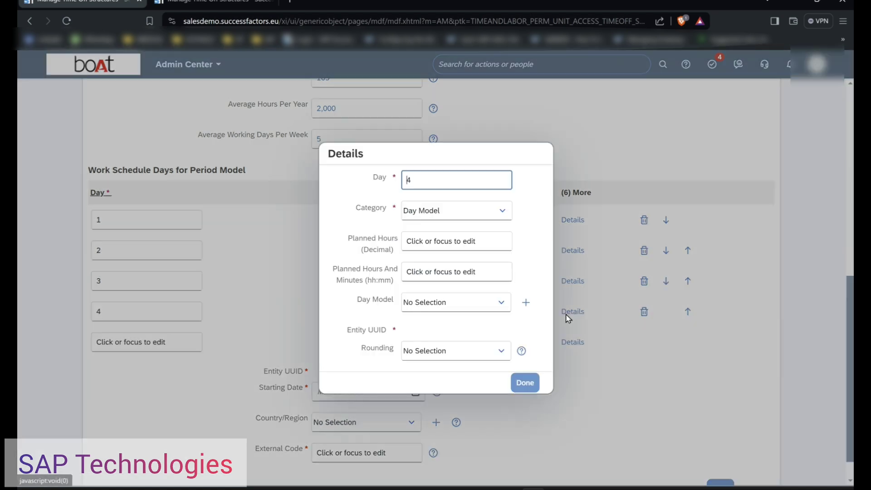
pyautogui.click(435, 239)
pyautogui.write('8')
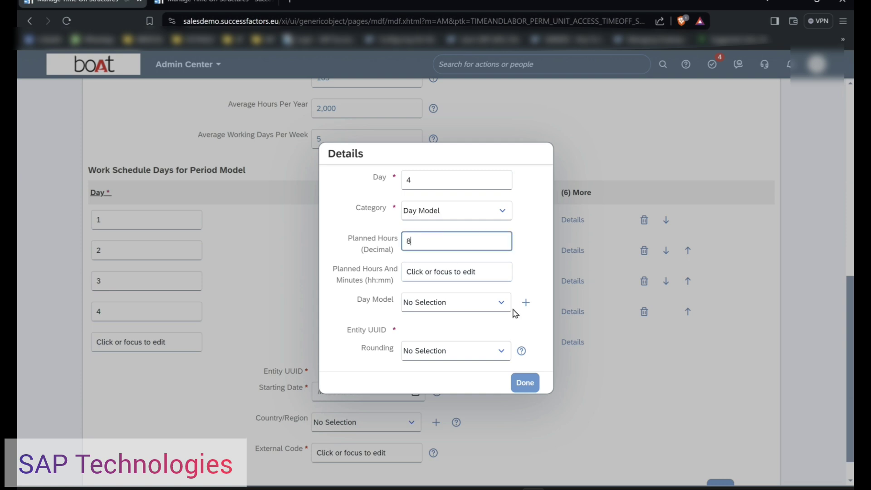
pyautogui.click(524, 382)
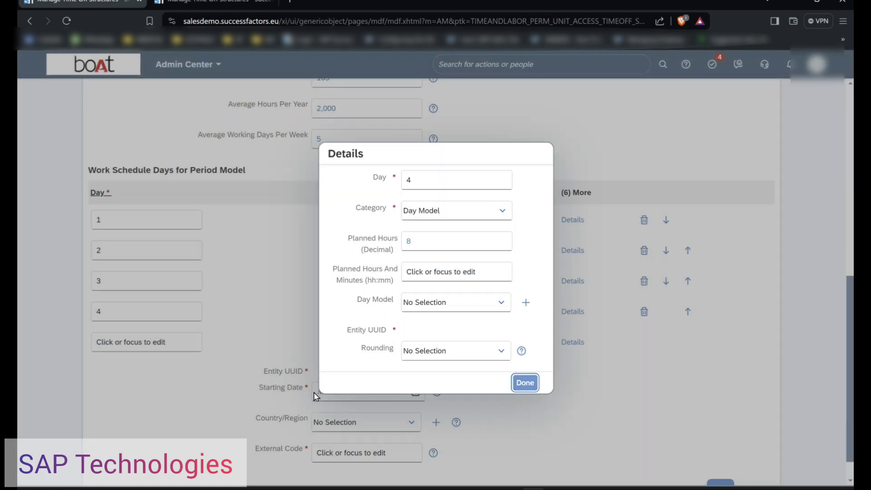
pyautogui.click(444, 275)
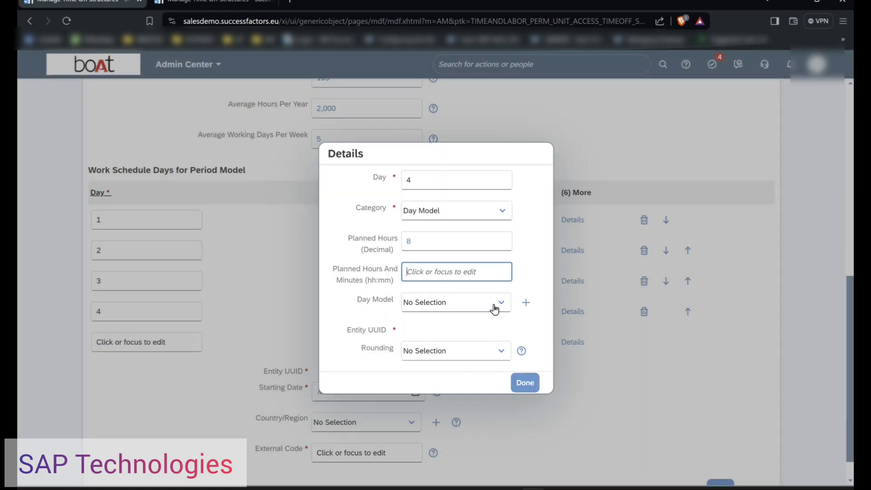
pyautogui.click(439, 304)
pyautogui.click(518, 383)
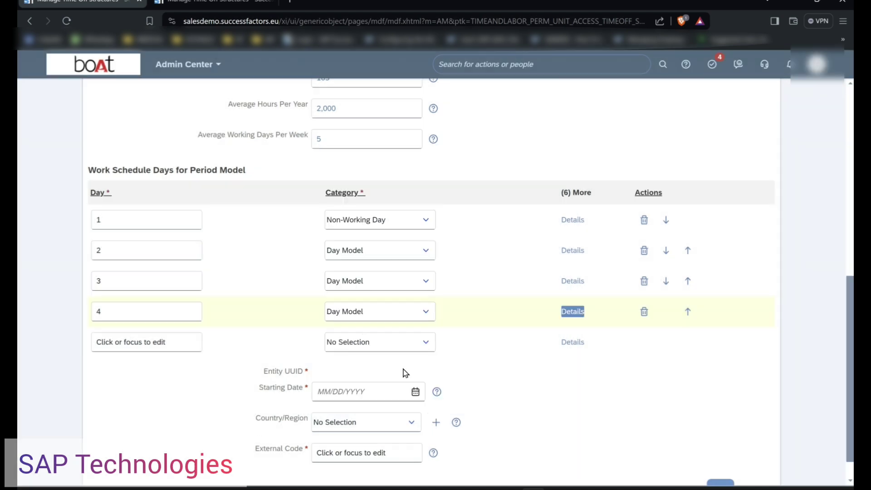
# Step: Add day 5 to the work schedule days as a Day Model day with 8 decimal planned hours
pyautogui.click(179, 345)
pyautogui.write('5')
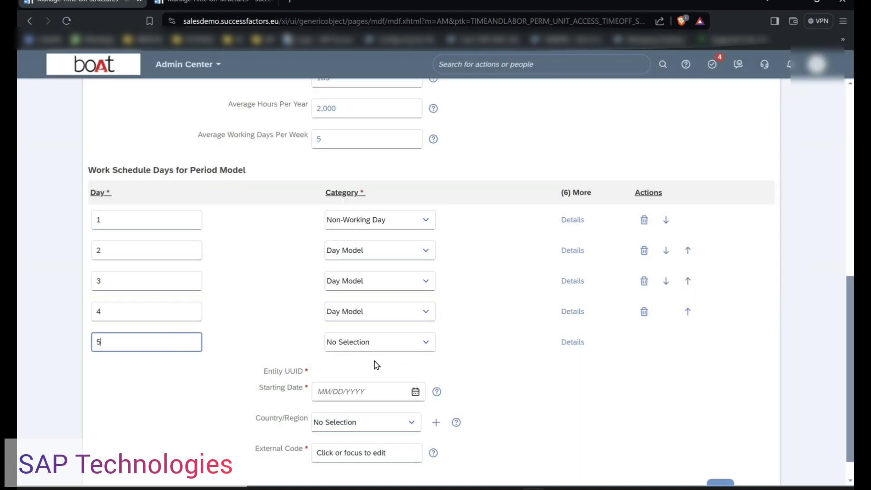
pyautogui.click(427, 344)
pyautogui.click(379, 384)
pyautogui.click(573, 342)
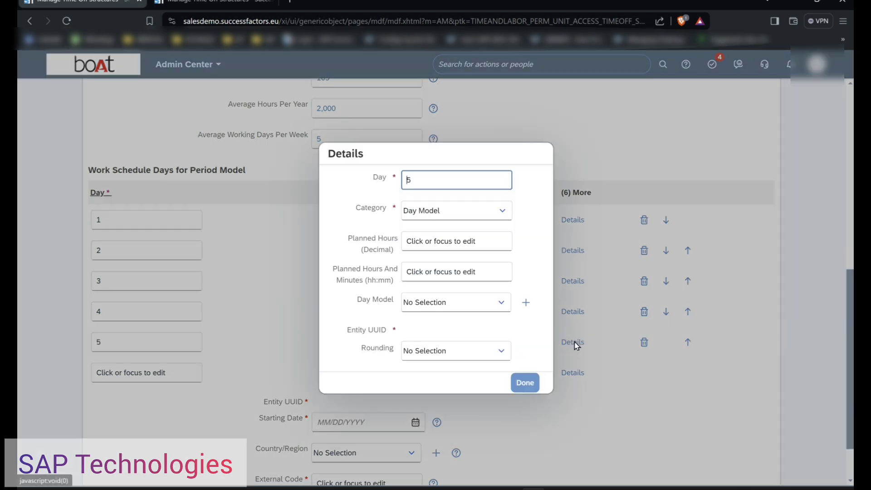
pyautogui.click(435, 242)
pyautogui.write('8')
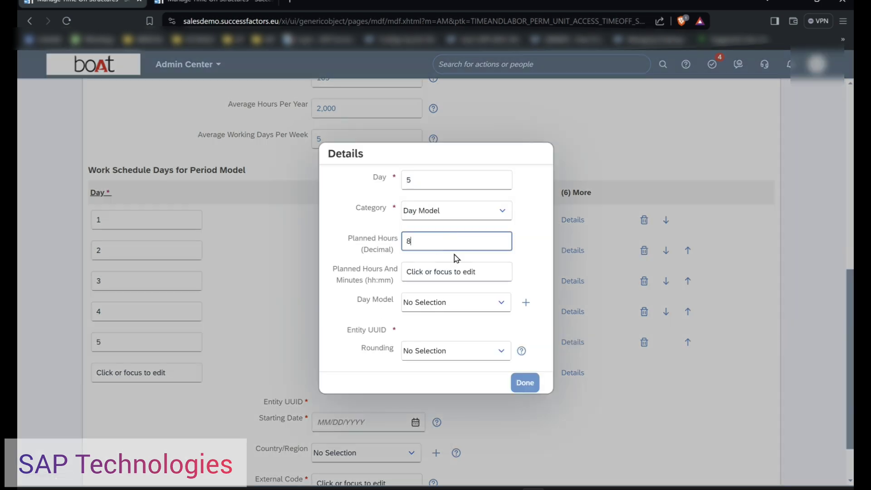
pyautogui.click(542, 251)
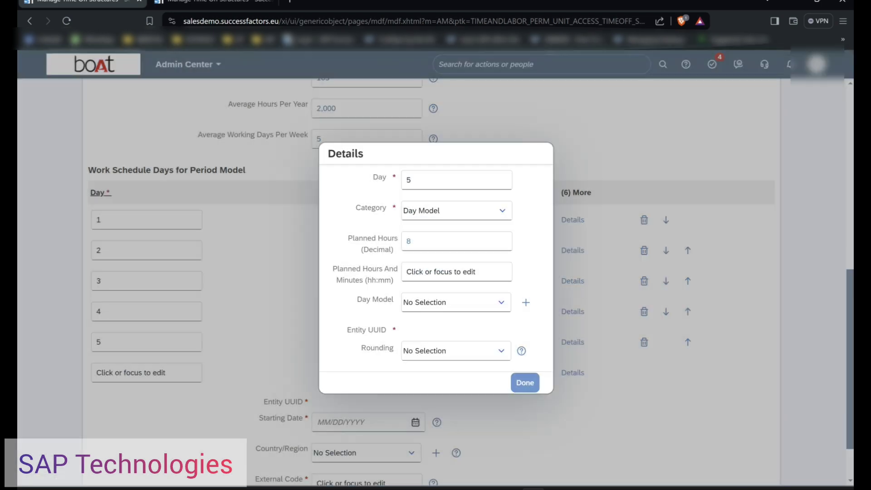
pyautogui.click(525, 382)
# Step: Add day 6 to the work schedule days and set its category to Planned Hours
pyautogui.click(175, 374)
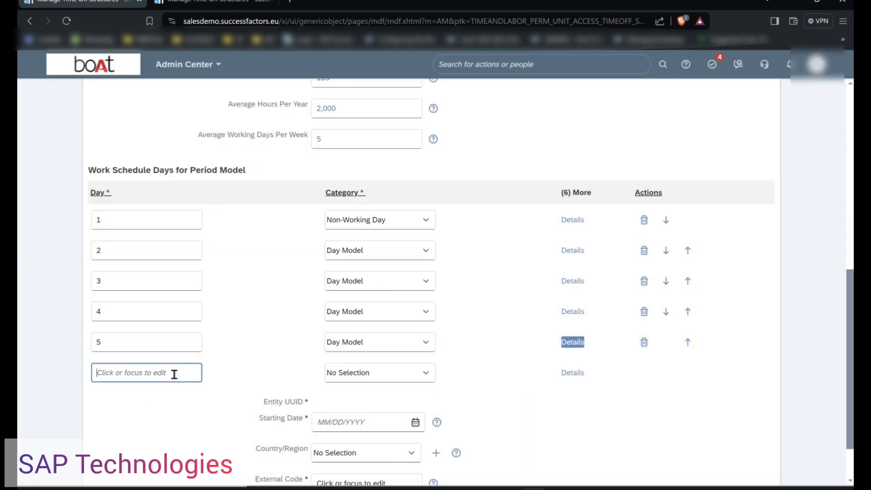
pyautogui.write('6')
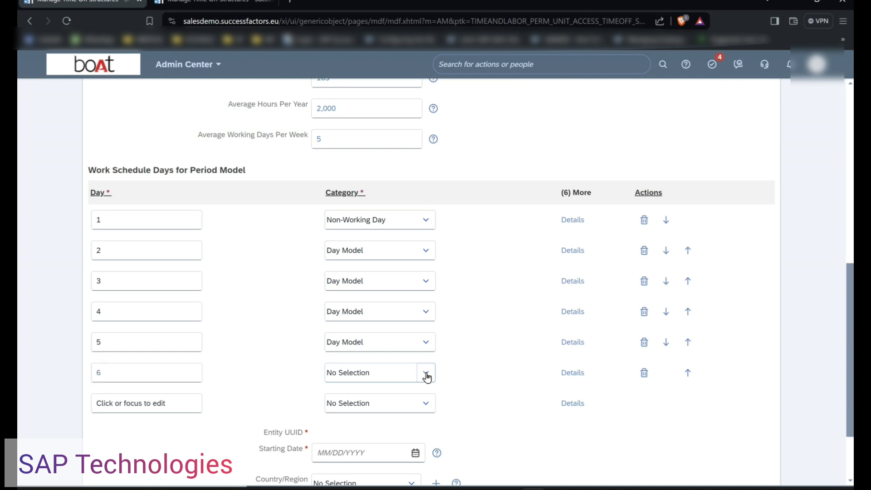
pyautogui.click(424, 377)
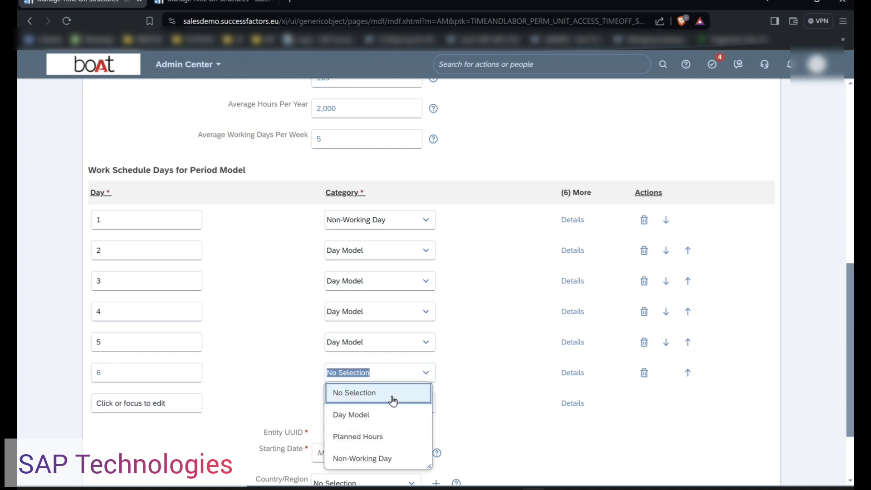
pyautogui.click(257, 358)
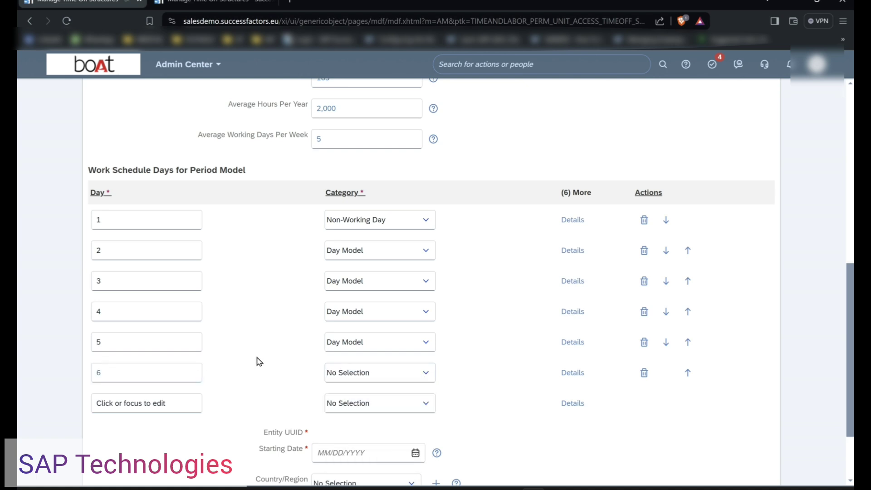
pyautogui.click(179, 377)
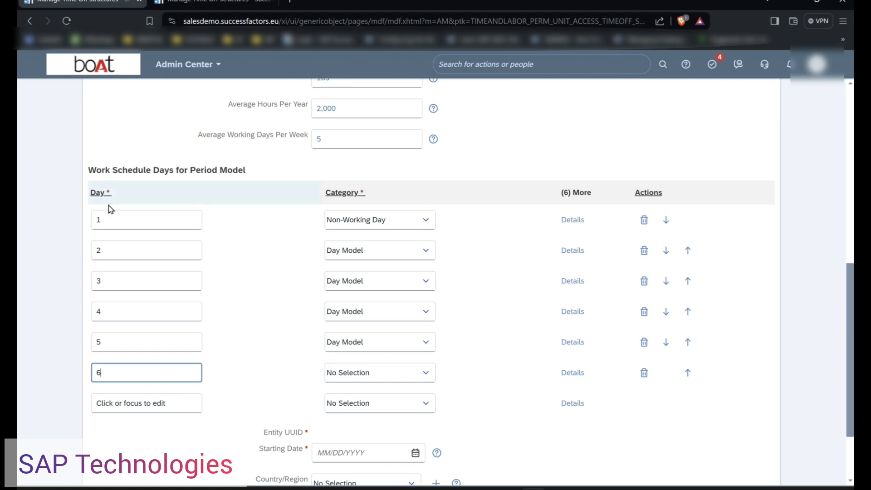
pyautogui.click(126, 223)
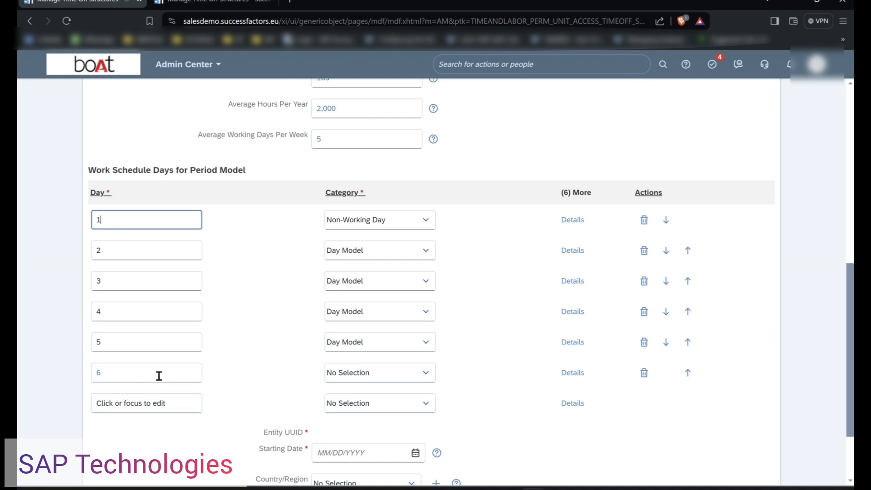
pyautogui.click(426, 376)
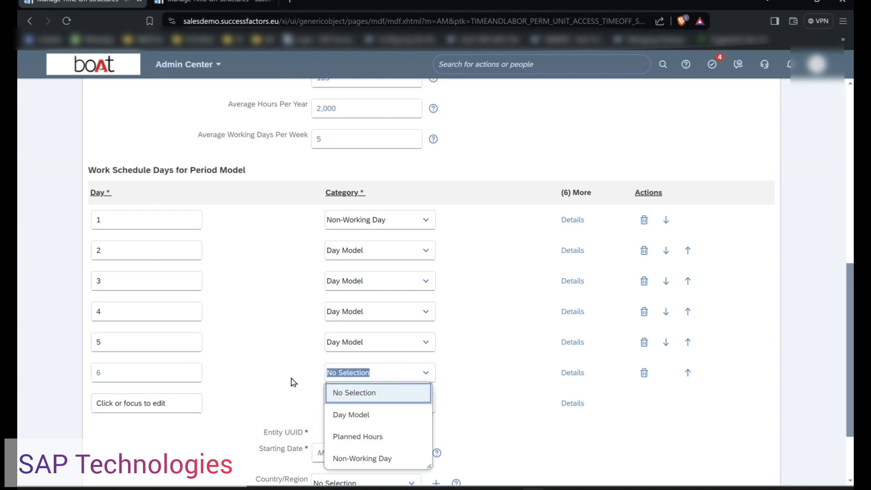
pyautogui.click(372, 436)
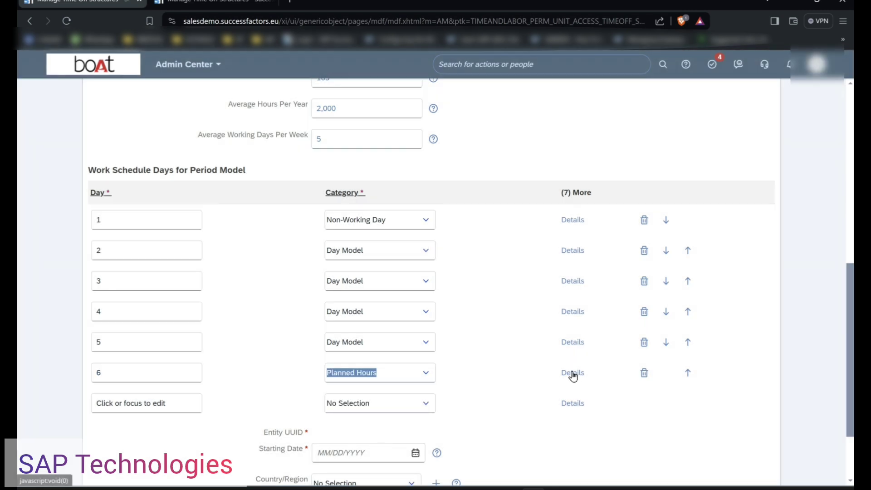
# Step: Set day 6's decimal planned hours to 6 in its details, leaving its day model unselected
pyautogui.click(573, 375)
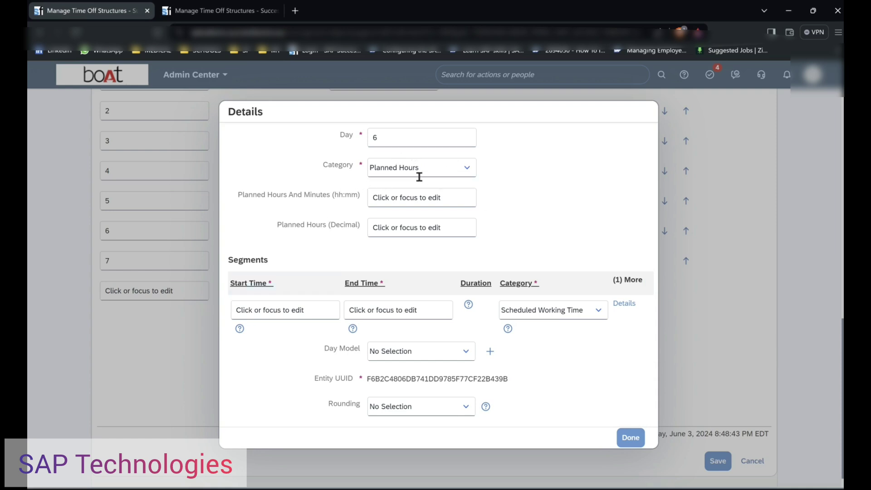
pyautogui.click(424, 232)
pyautogui.write('6')
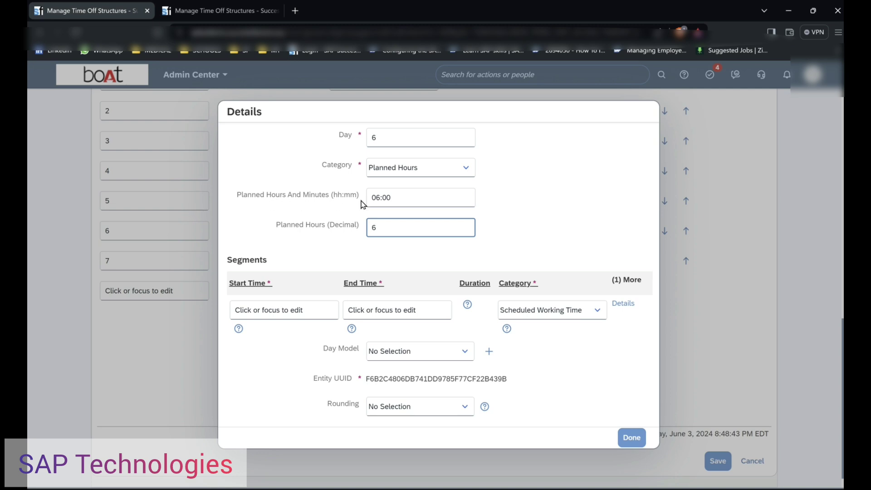
pyautogui.click(415, 197)
pyautogui.click(563, 200)
pyautogui.click(631, 438)
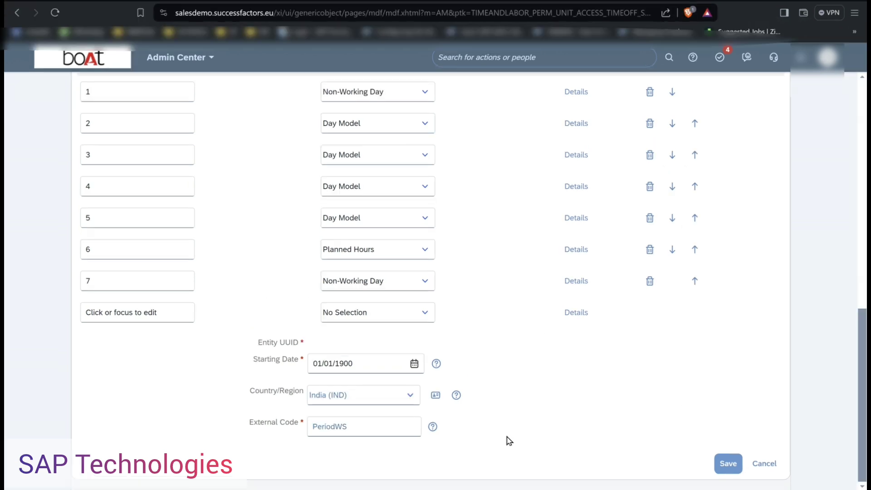
# Step: Save the PeriodWS work schedule, check its saved day list, and switch to the schedule model slide in LibreOffice Impress
pyautogui.click(728, 463)
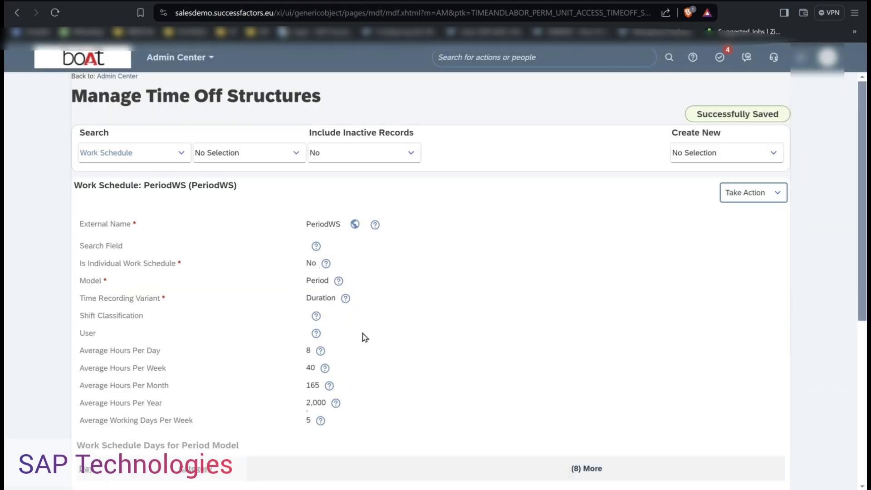
pyautogui.moveTo(861, 165); pyautogui.dragTo(861, 325)
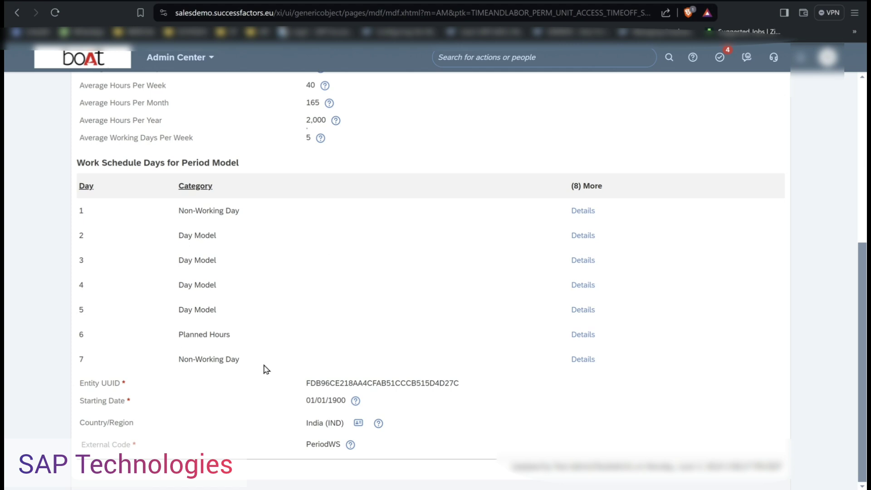
pyautogui.hotkey('alt', 'Tab')
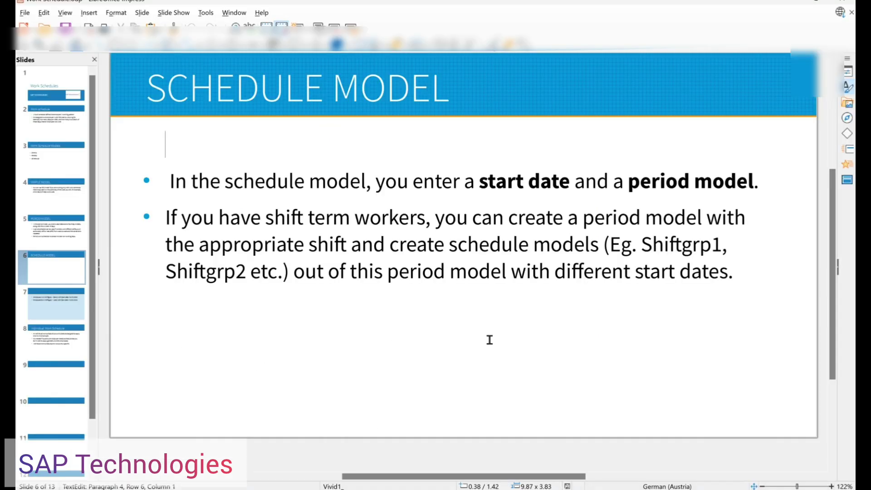